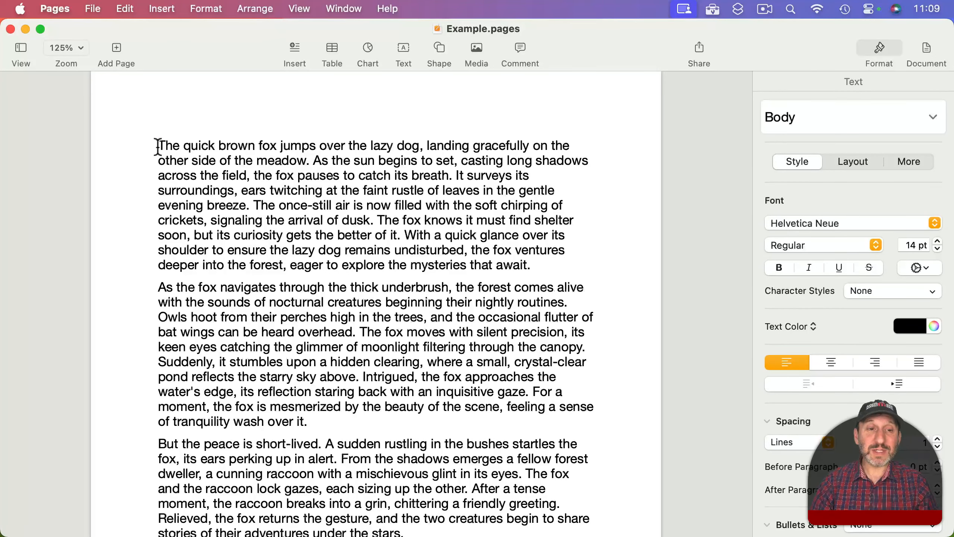
Select four separate passages together in the first two paragraphs: parts of "quick brown fox jumps", "nocturnal creatures beginning", "now filled with the soft" and "stumbles upon a hidden clearing"
drag(156, 147, 548, 262)
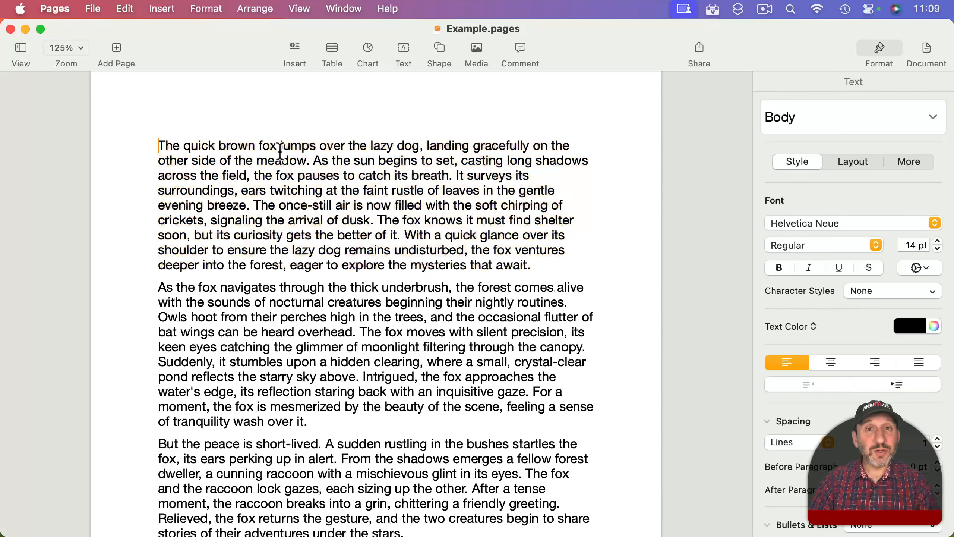
key(Left)
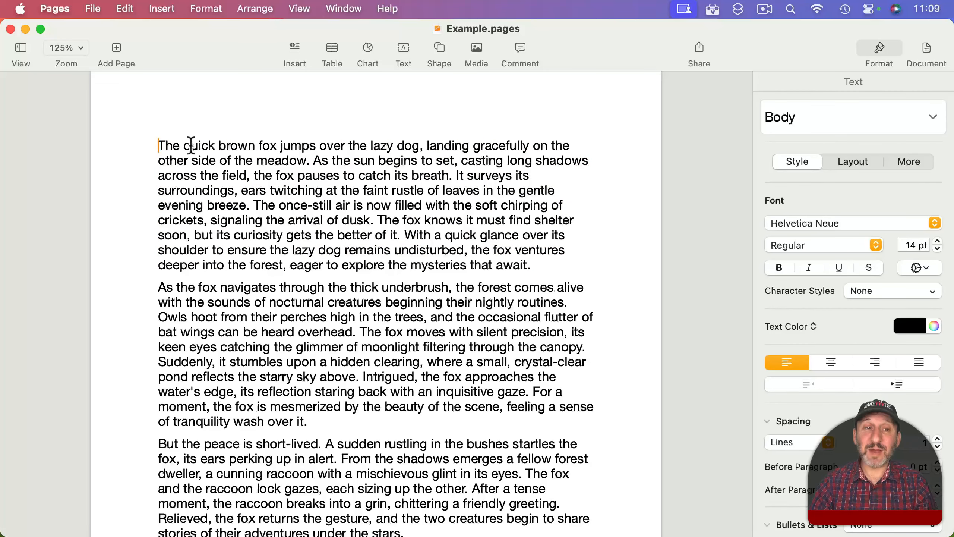
drag(198, 145, 311, 145)
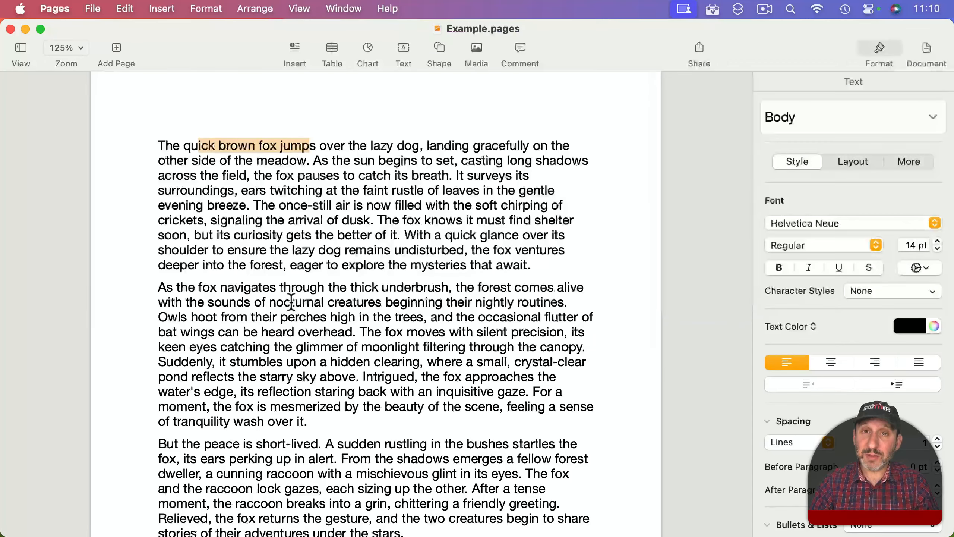
drag(290, 302, 411, 301)
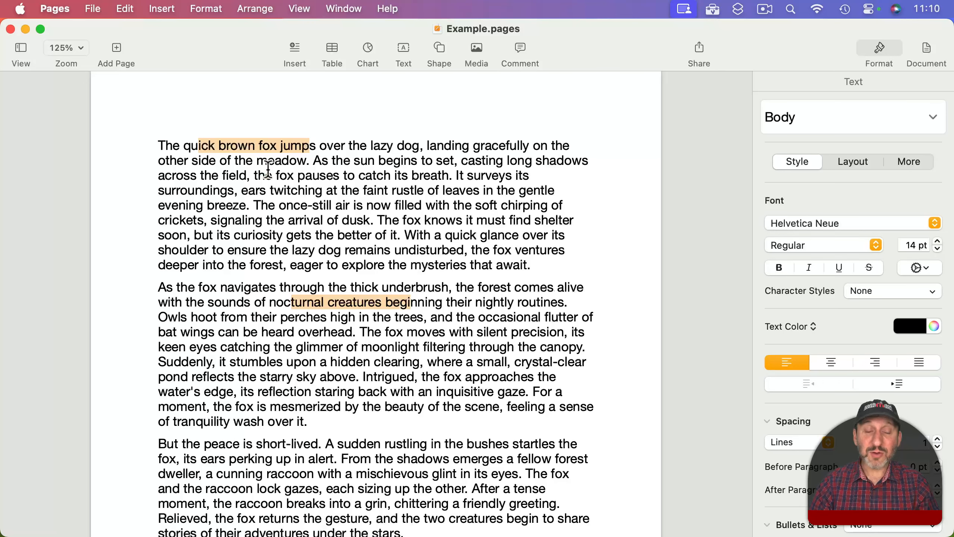
drag(367, 206, 481, 206)
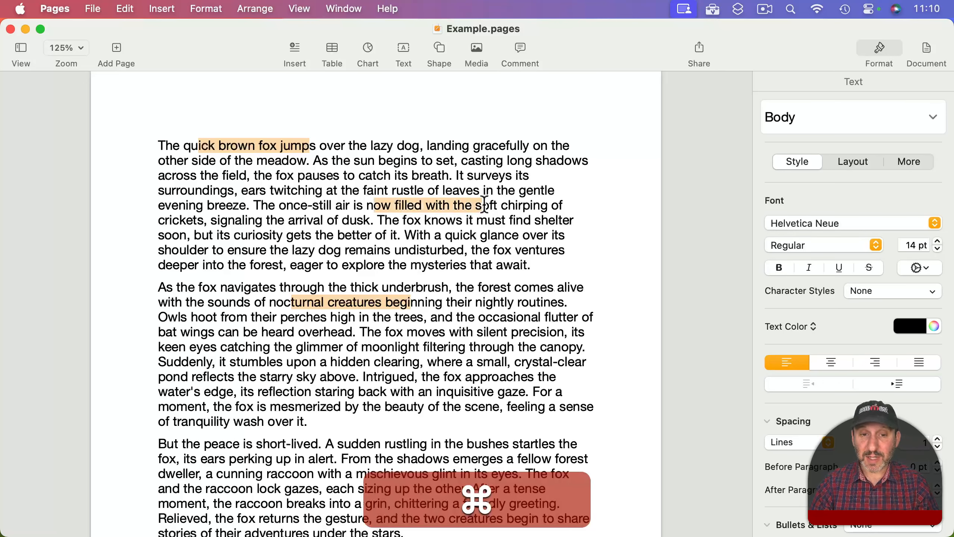
drag(223, 362, 399, 364)
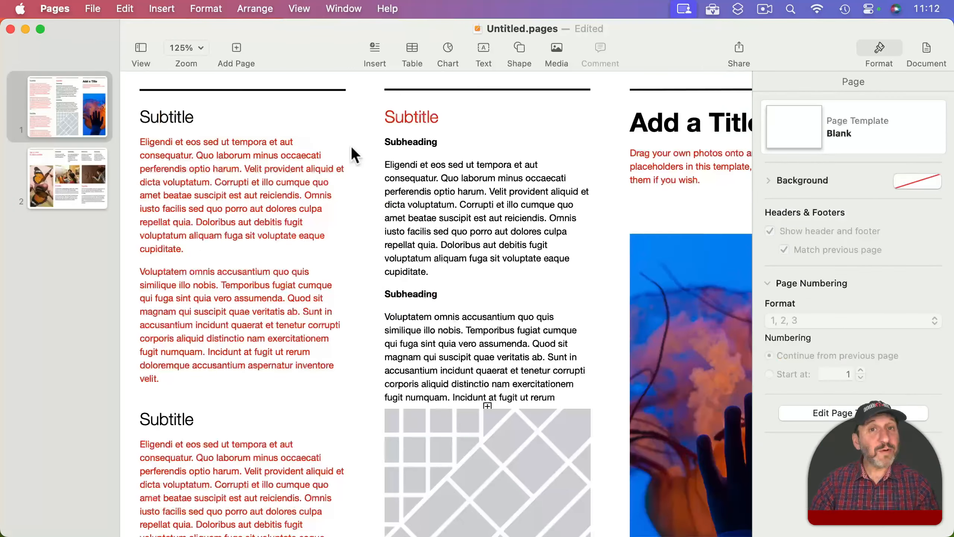
Select the brochure's three column text boxes one after another, ending with the "Add a Title" box
click(231, 162)
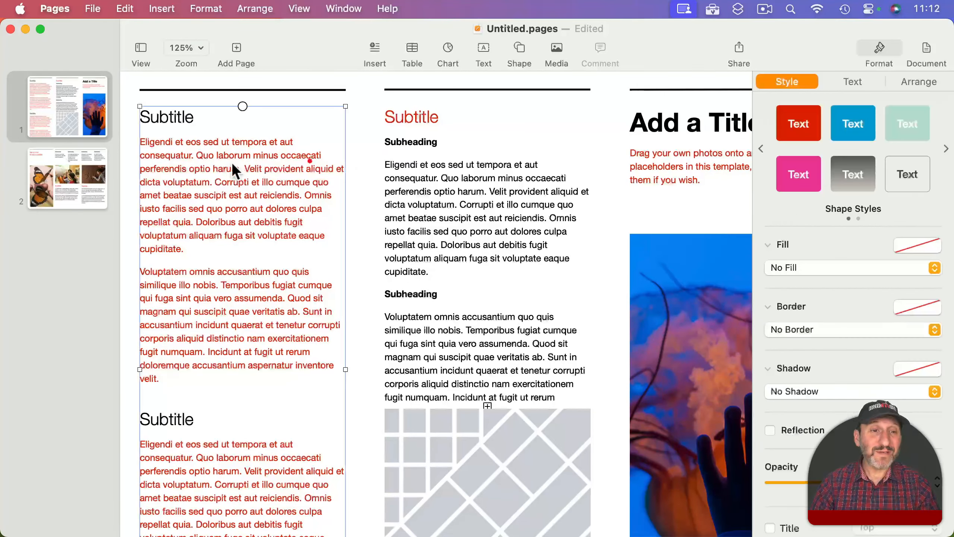
click(515, 172)
click(683, 146)
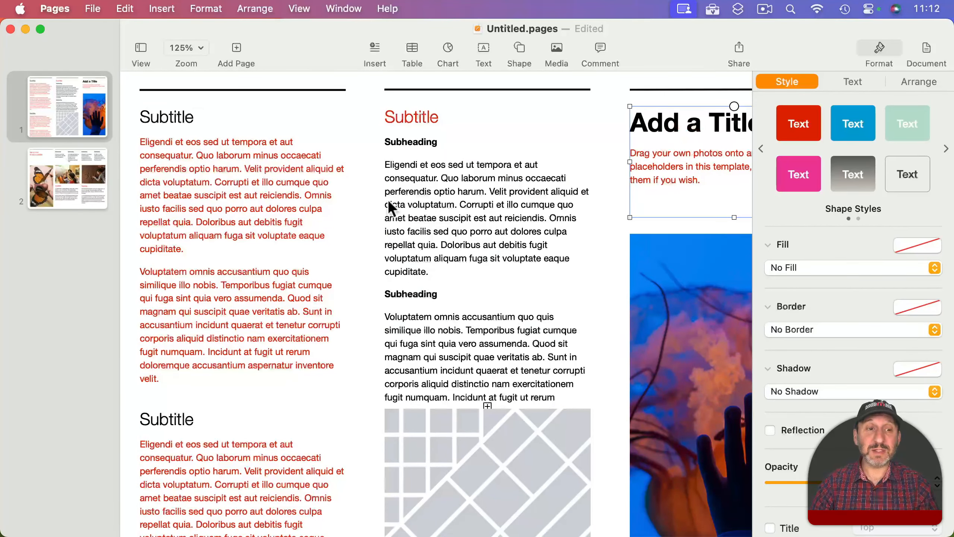
Select two separate passages inside the first column's text box: part of "consequatur. Quo laborum minus" and "sed quo porro aut dolores"
click(192, 215)
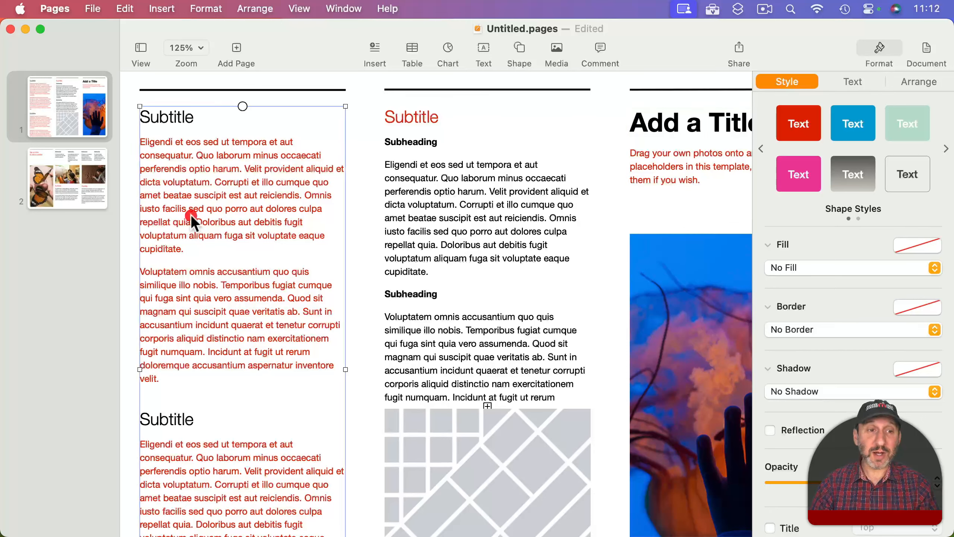
double_click(195, 209)
click(182, 175)
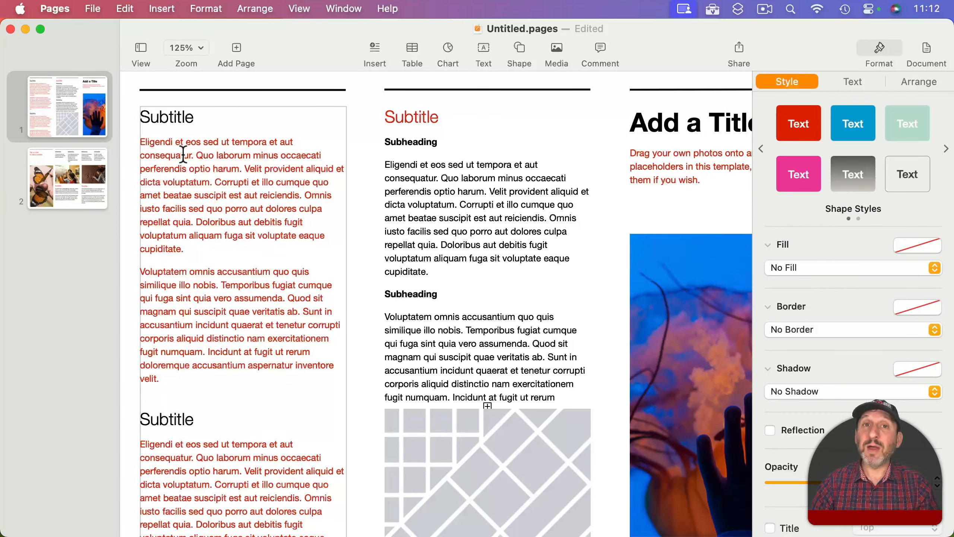
drag(166, 156, 268, 156)
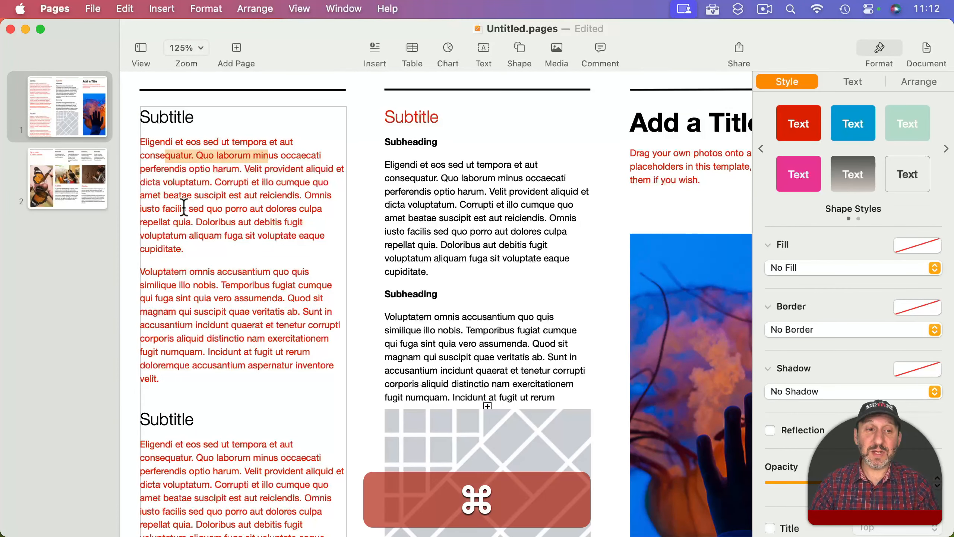
drag(184, 208, 301, 209)
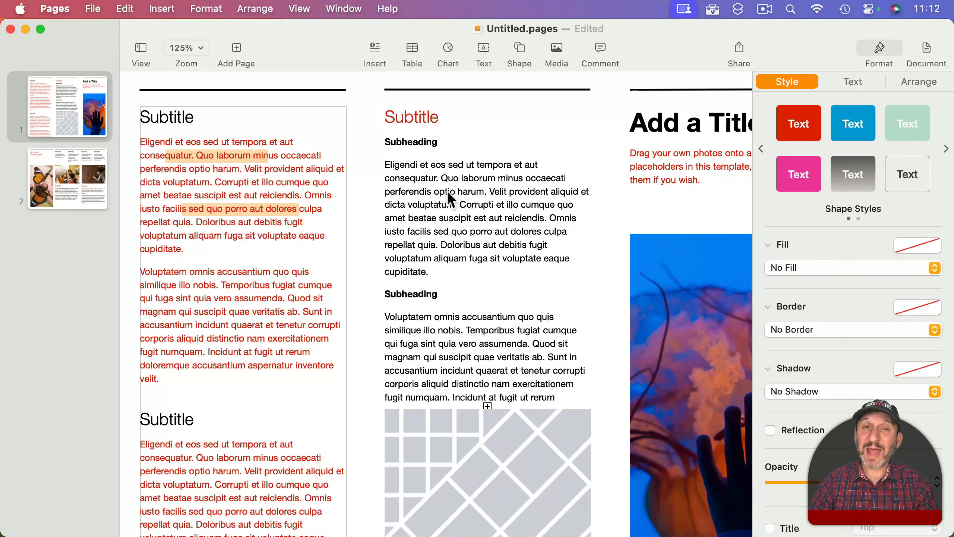
Try to extend the text selection into the second column's text box, and switch between the first and second boxes
super+click(423, 204)
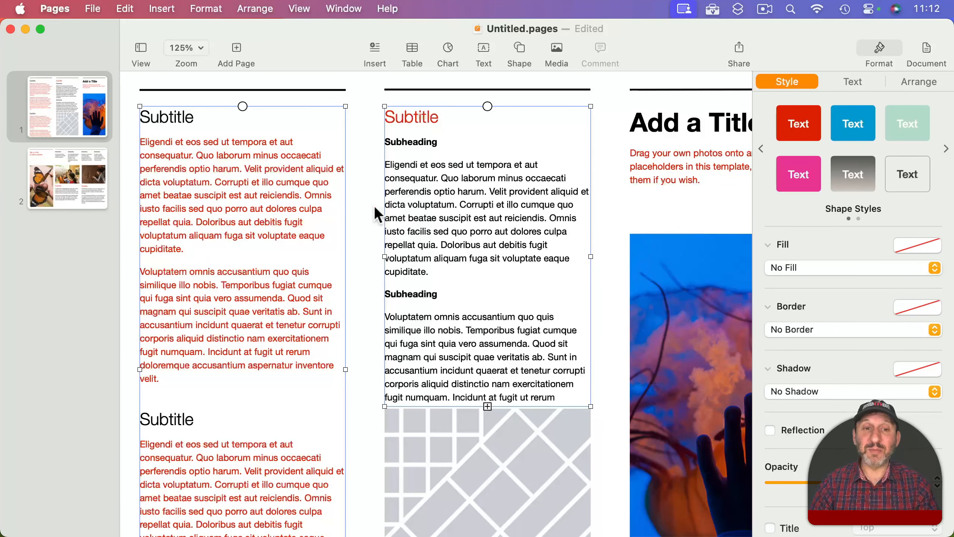
click(375, 208)
double_click(424, 199)
click(253, 199)
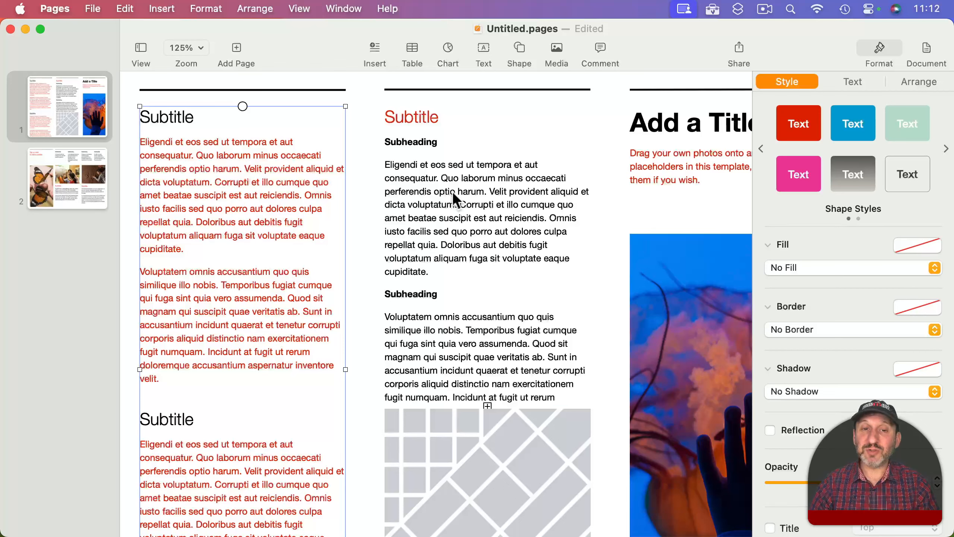
click(452, 191)
click(268, 194)
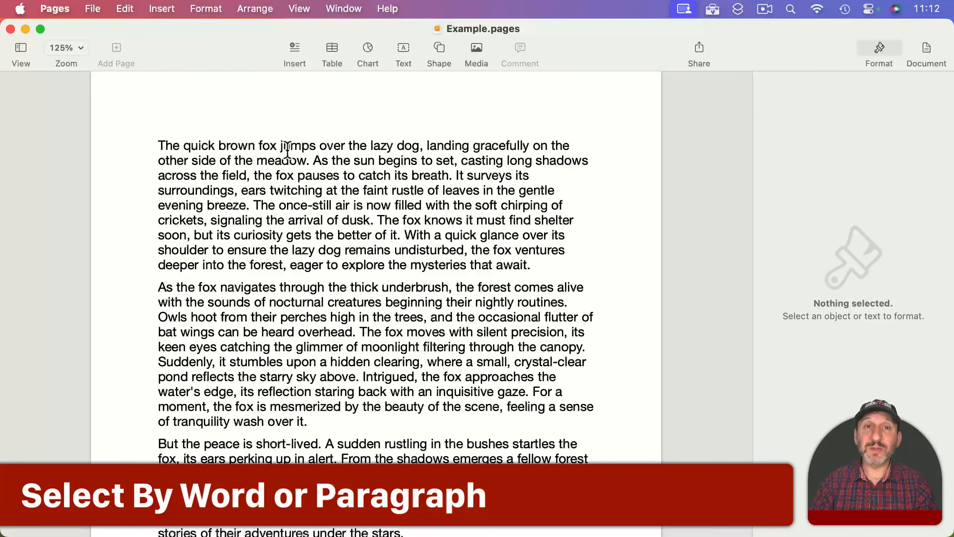
Select by whole words from "brown" to "pauses" and add the passage from "curiosity" to "undisturbed" in the first paragraph
double_click(237, 146)
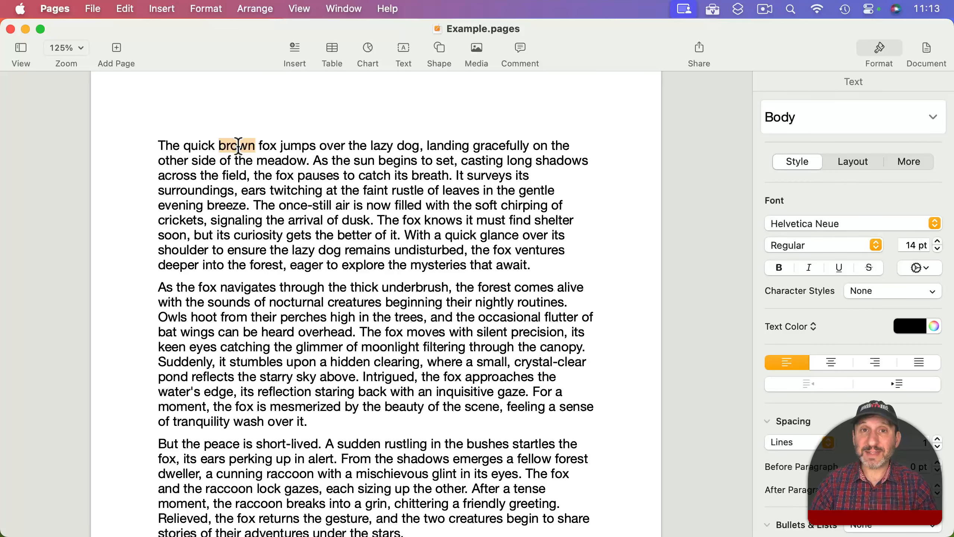
drag(238, 146, 301, 175)
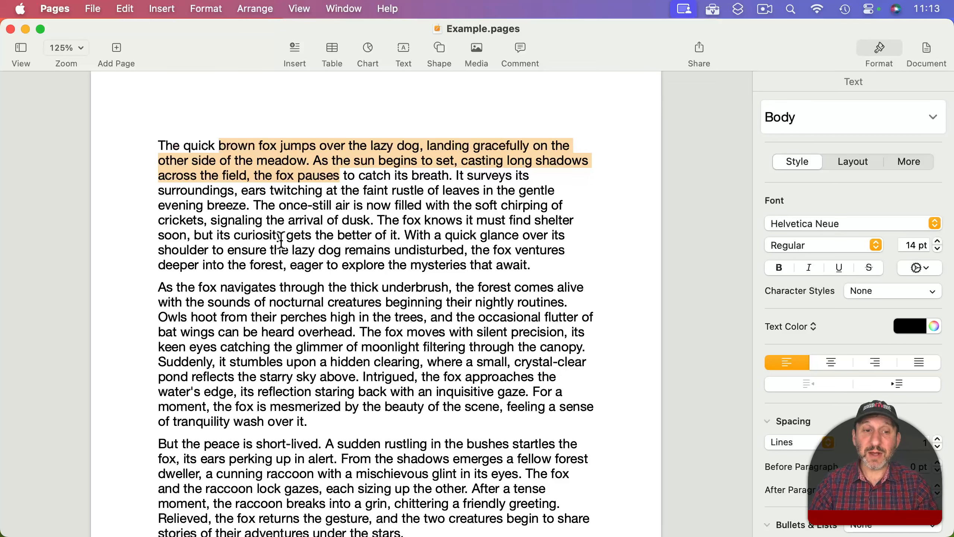
super+double_click(253, 235)
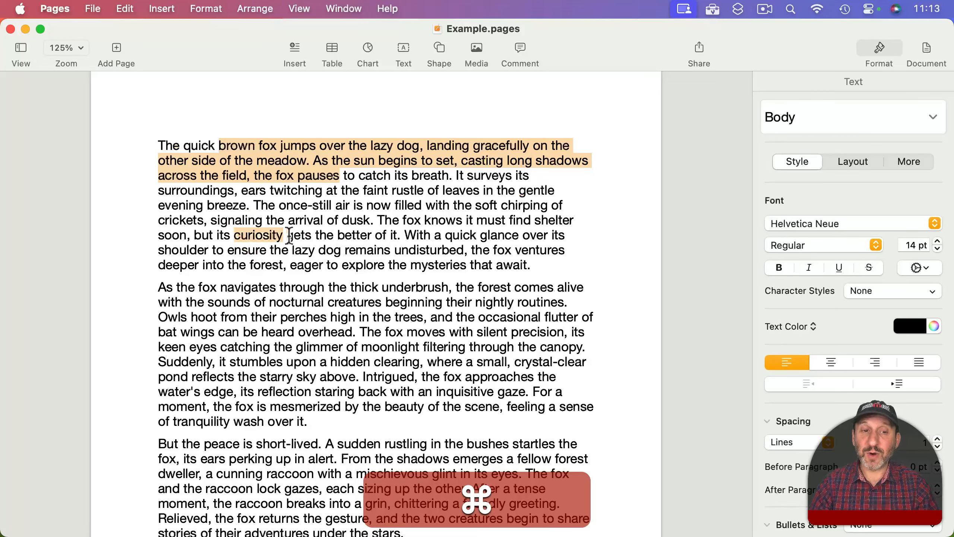
drag(252, 234, 418, 246)
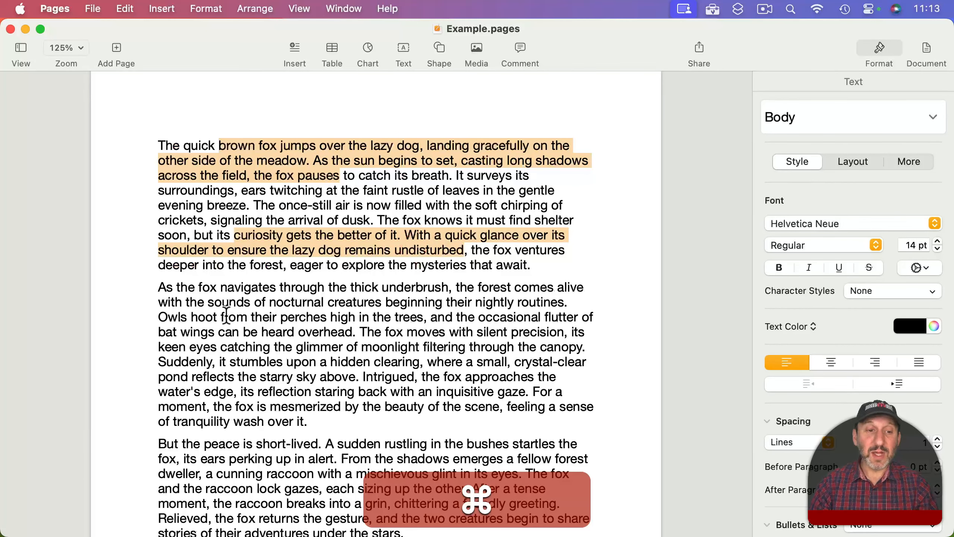
Add the single words "hoot", "trees", "sky", "glimmer" and "forest" in the second paragraph to the selection
super+double_click(209, 318)
super+double_click(406, 318)
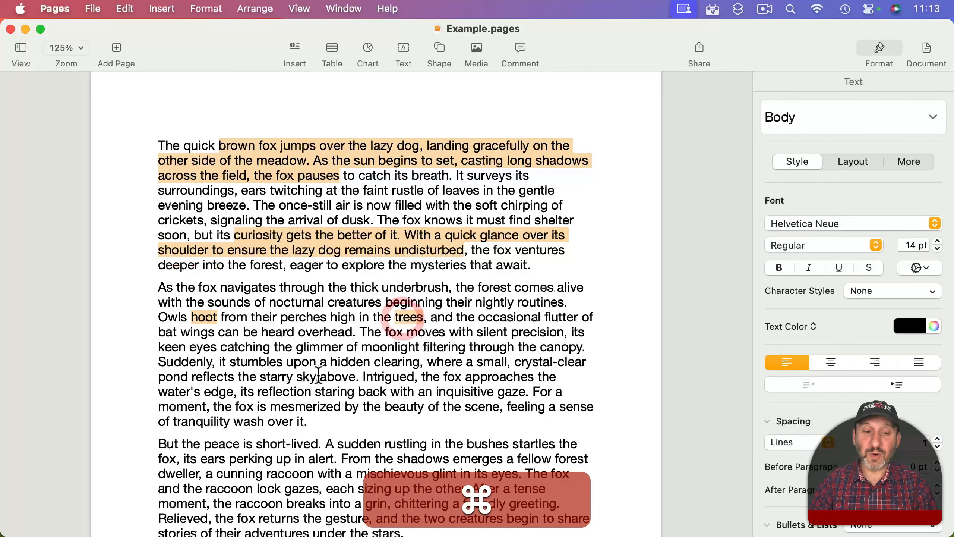
super+double_click(305, 376)
super+double_click(319, 346)
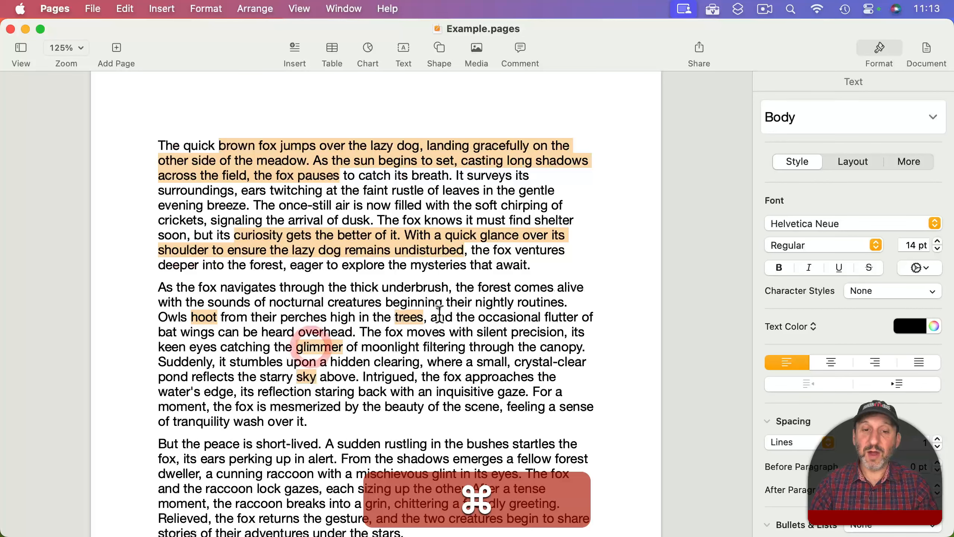
super+double_click(496, 288)
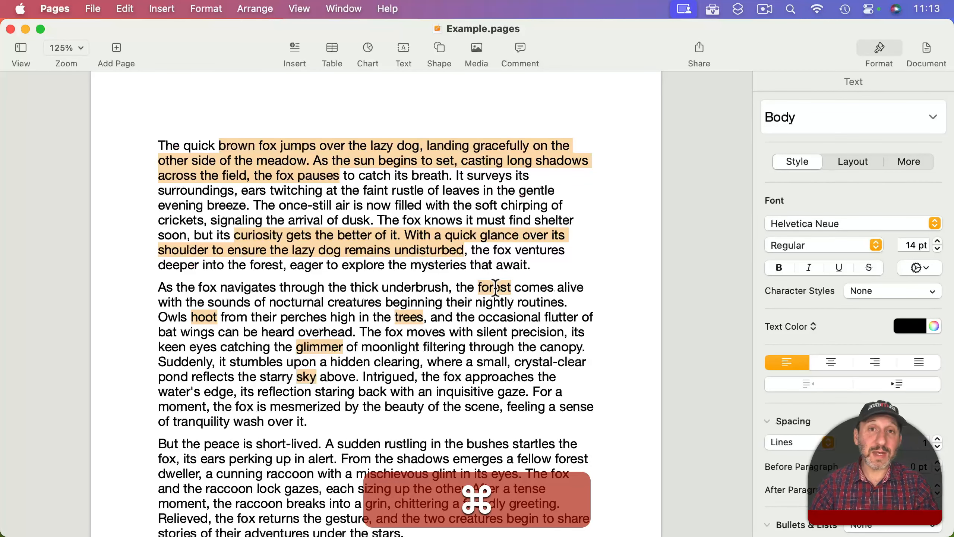
Select the entire first paragraph and the entire third paragraph together, leaving out the second
click(236, 143)
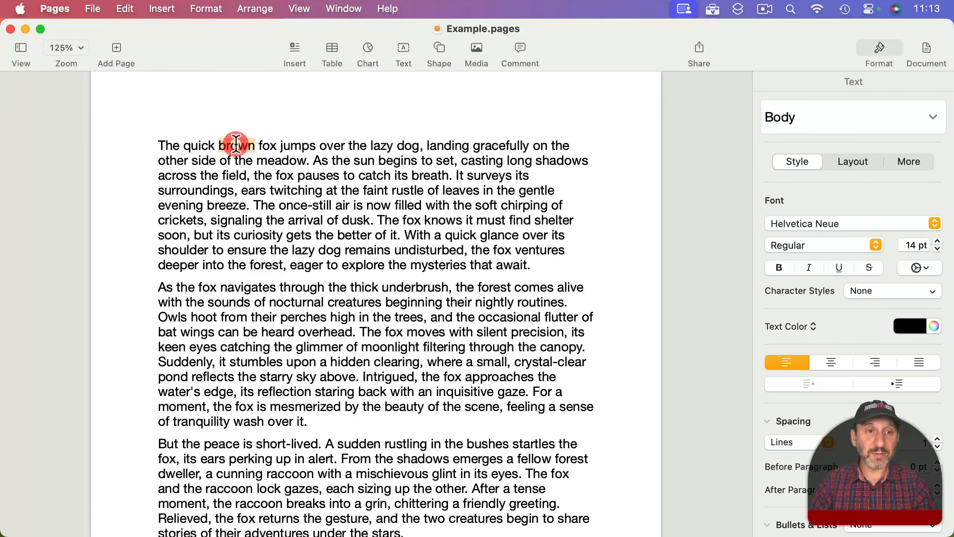
triple_click(236, 144)
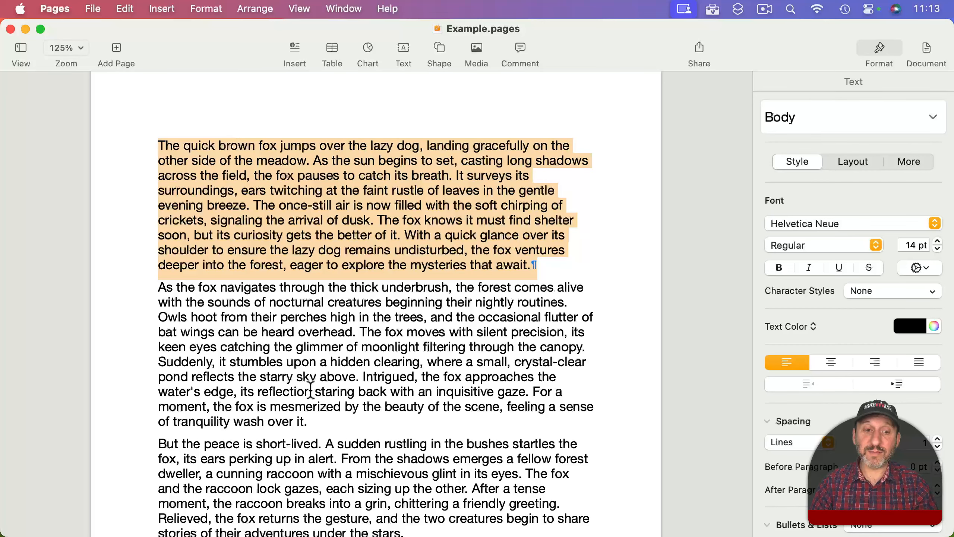
super+triple_click(356, 443)
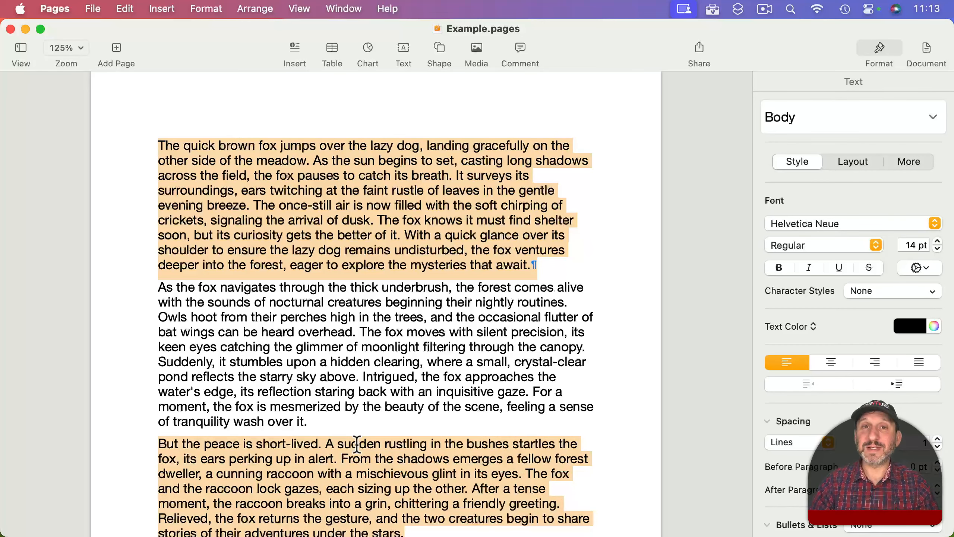
Place the cursor before "brown" in the first line, extend the selection over that word, and clear the selection
click(219, 145)
mouse_move(250, 122)
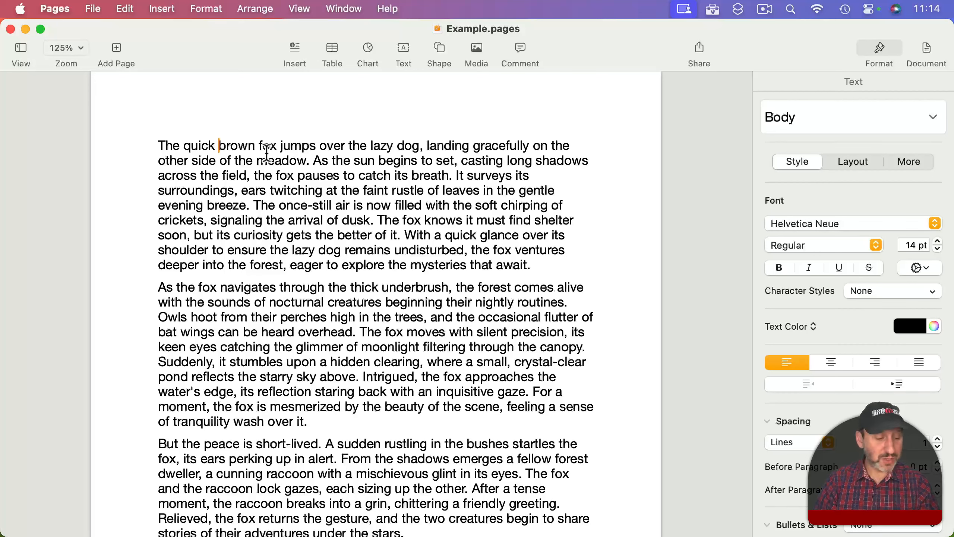
key(shift+Right)
key(shift+Right)
key(shift+Right)
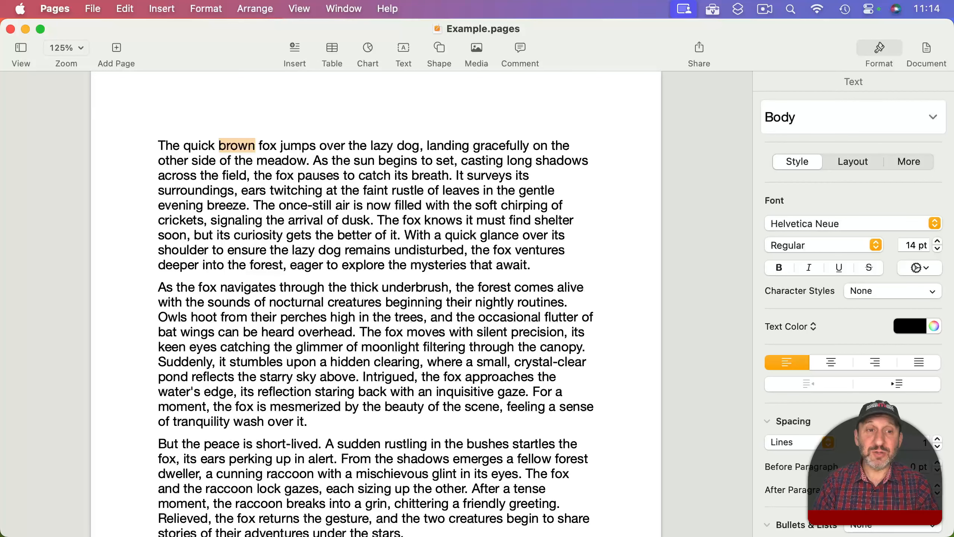
key(Down)
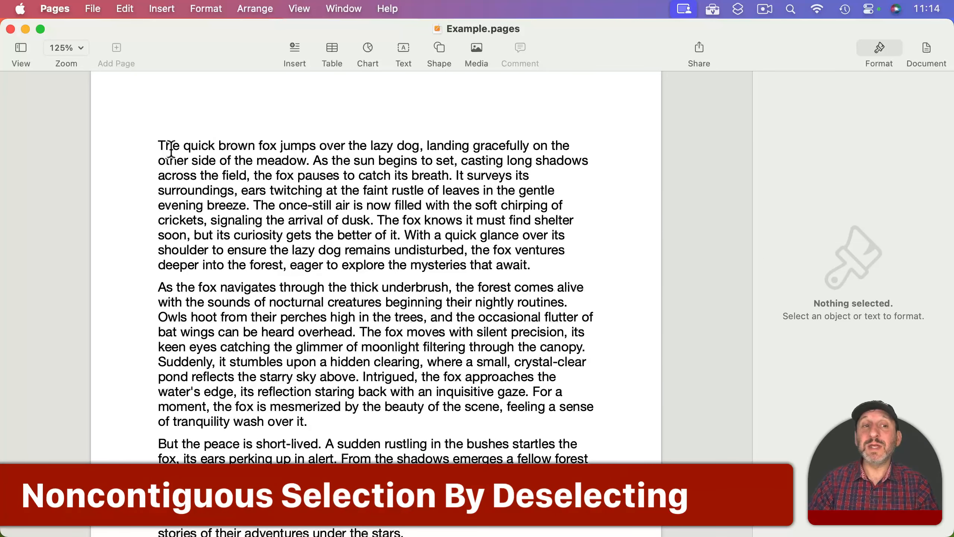
Select the first paragraph through "better of it." and deselect "itching at the faint rustle of", "begins" and part of "signaling the arrival of dusk"
drag(158, 145, 401, 233)
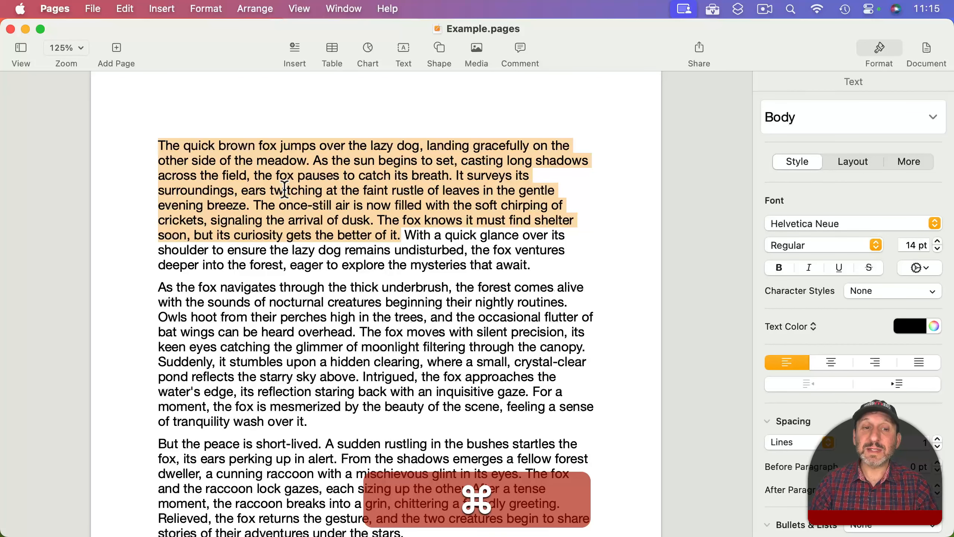
drag(284, 189, 439, 190)
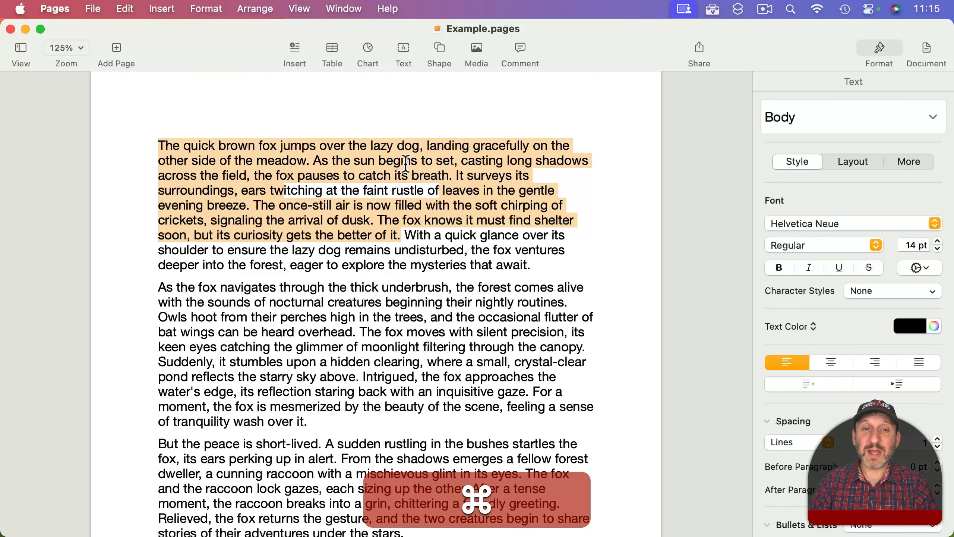
super+double_click(395, 160)
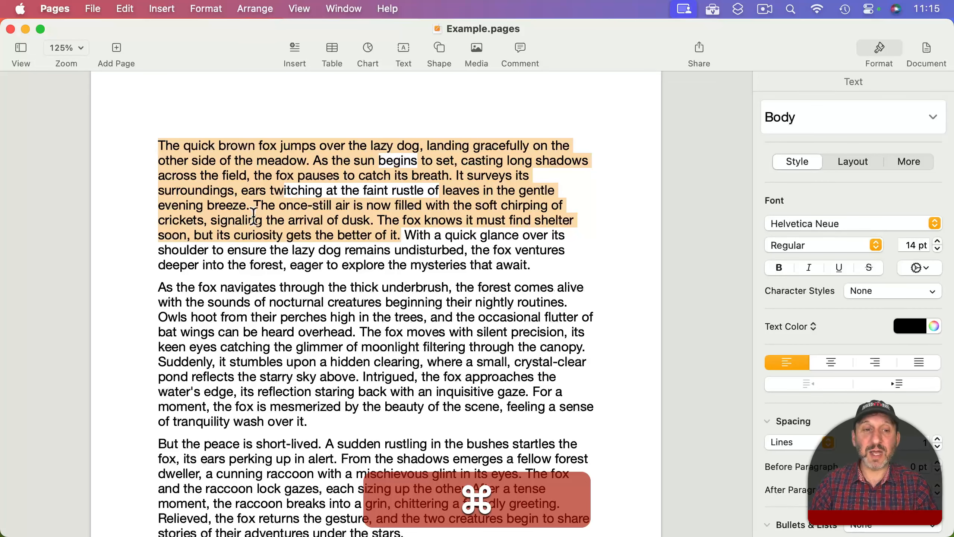
drag(228, 222, 353, 223)
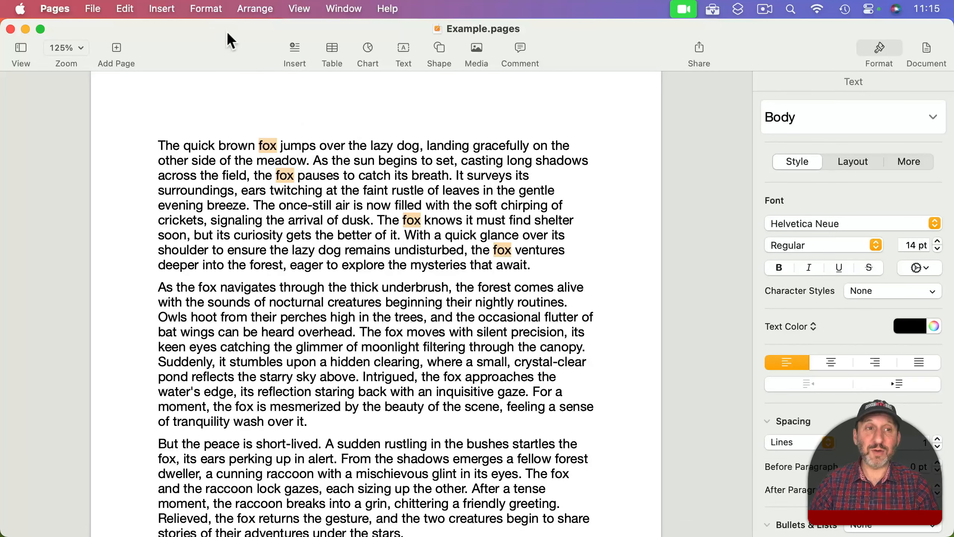
Make the four selected occurrences of "fox" in the first paragraph bold, toggling bold off and on again
click(206, 9)
mouse_move(222, 36)
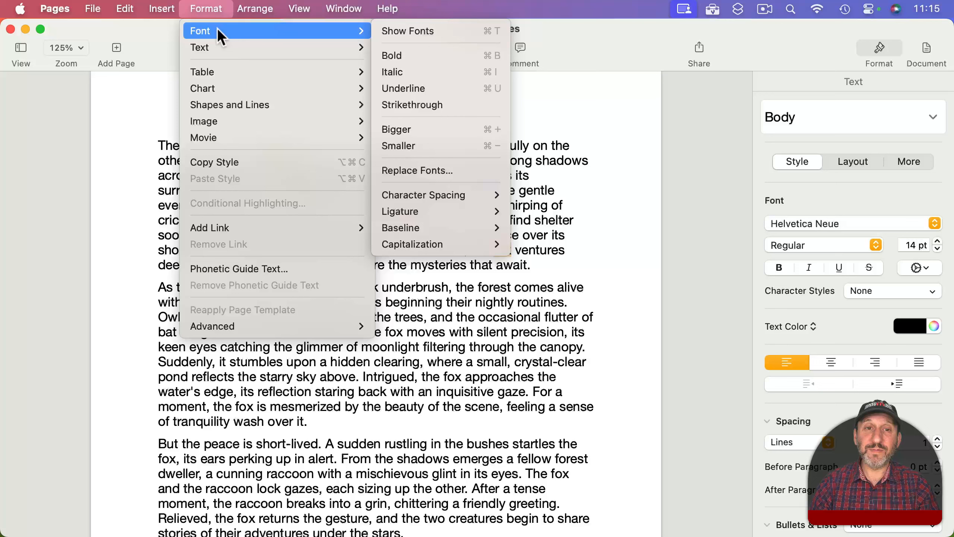
click(399, 55)
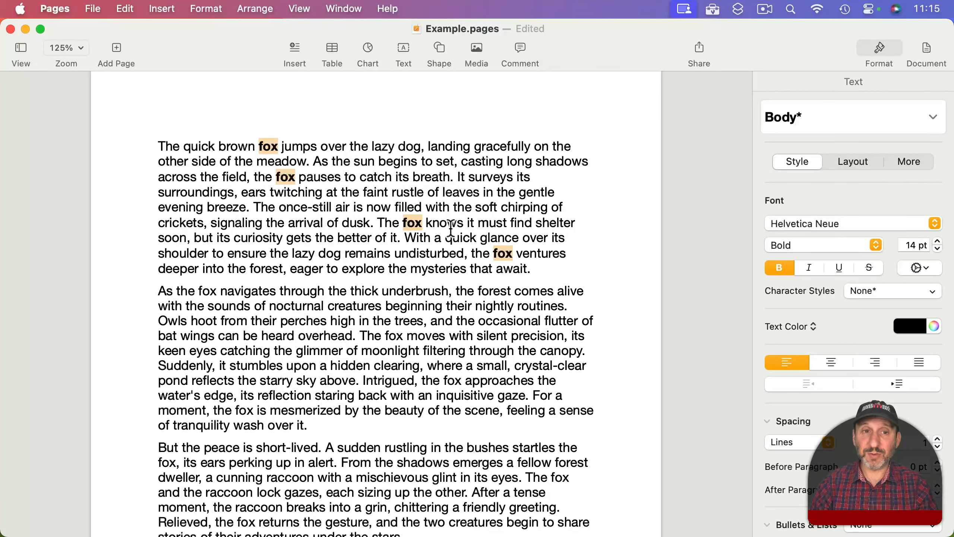
key(super+b)
key(super+b)
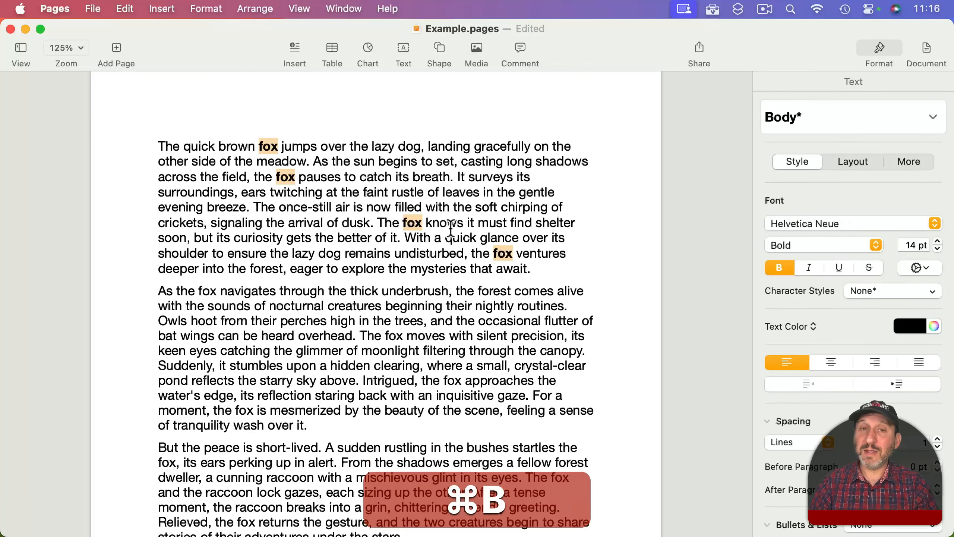
Remove bold from the four selected "fox" words, and try a light blue text color on them before undoing it
key(super+b)
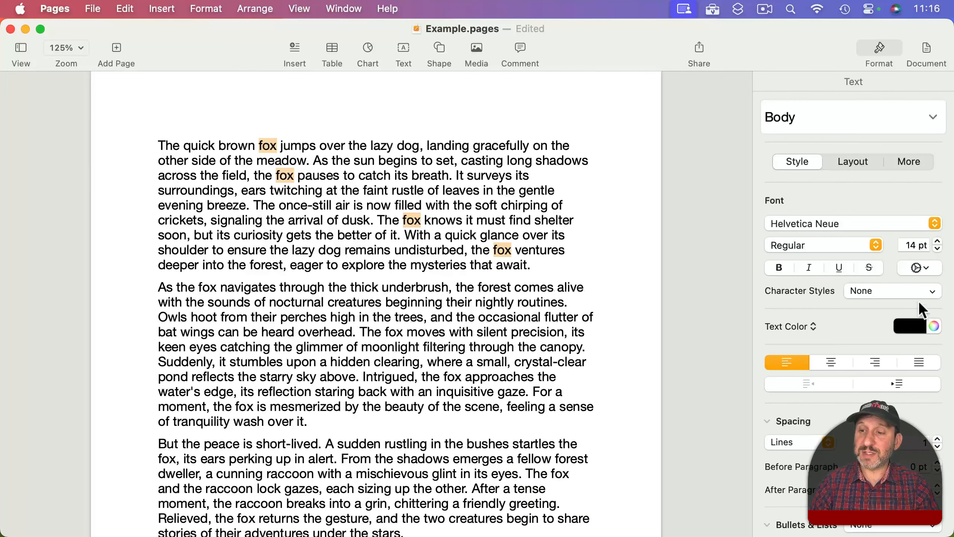
click(917, 325)
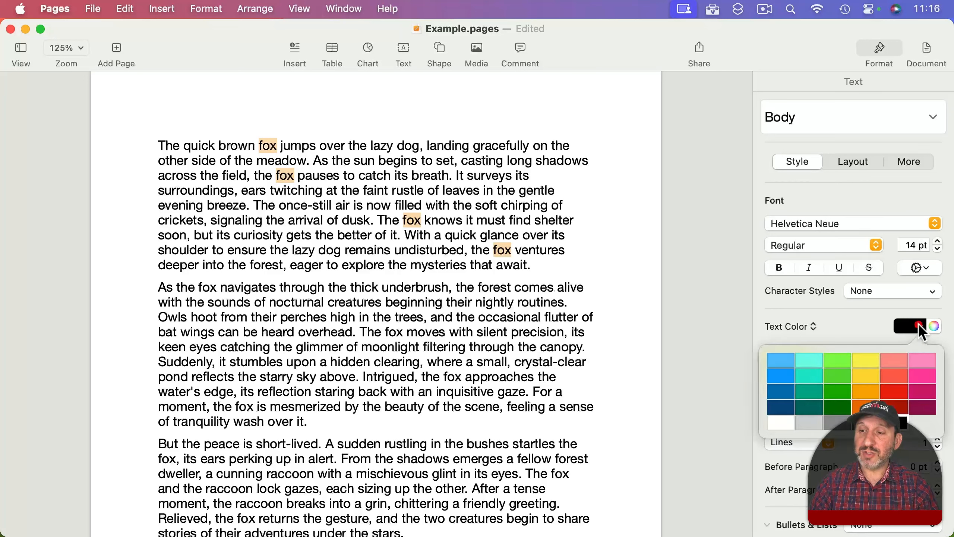
click(778, 360)
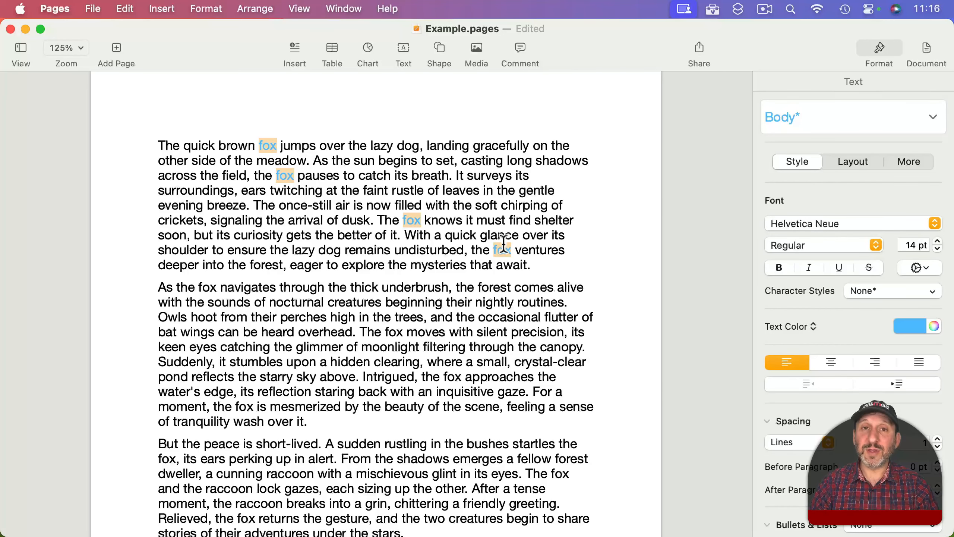
key(super+z)
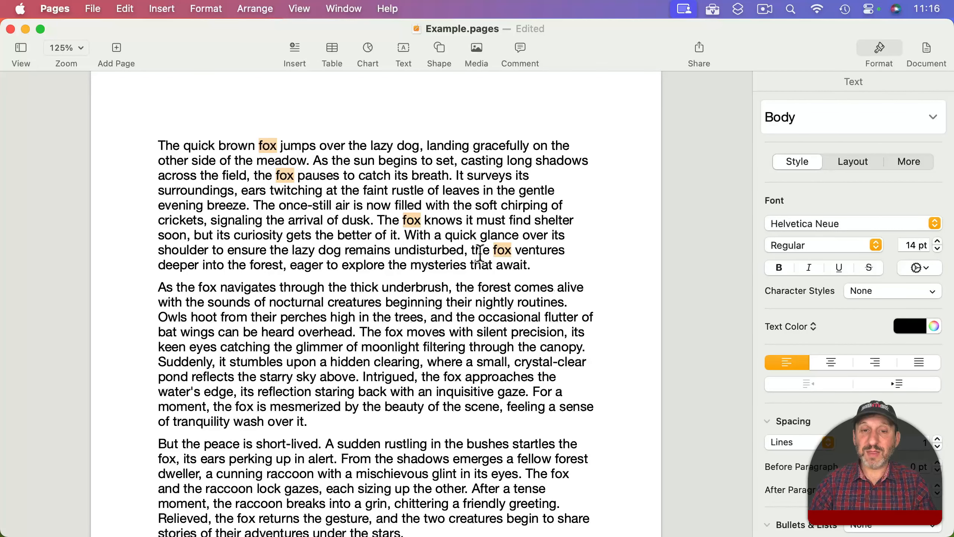
Color the four selected occurrences of "fox" in the first paragraph dark blue
scroll(830, 246, down, 5)
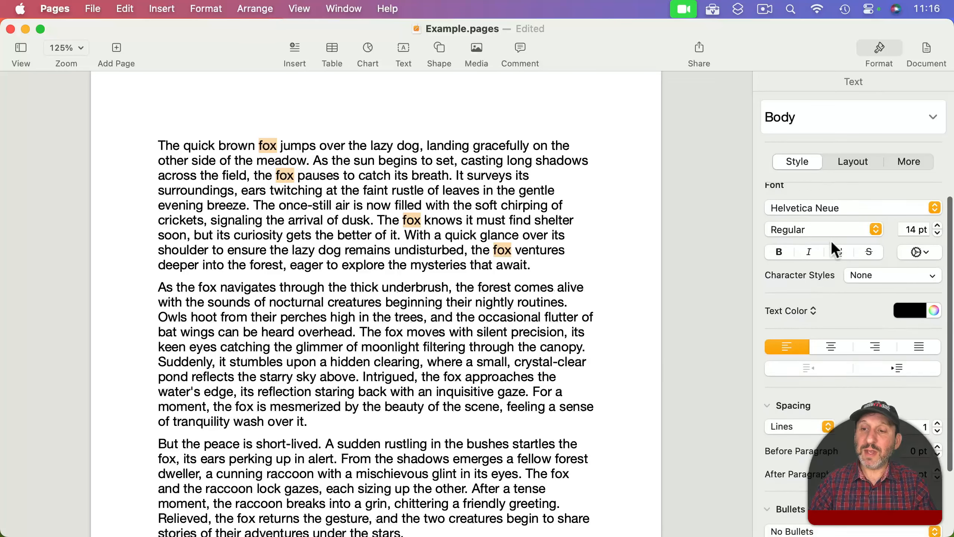
click(885, 195)
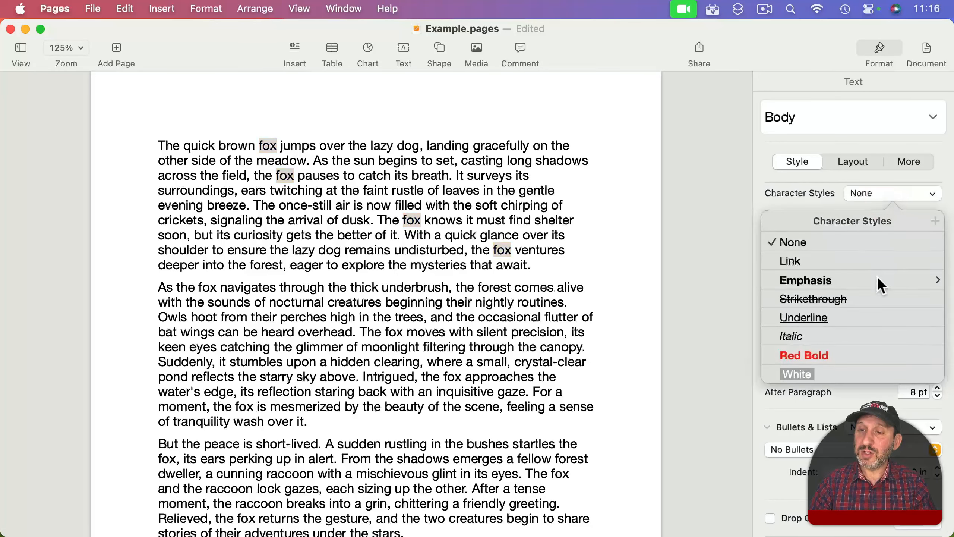
click(798, 195)
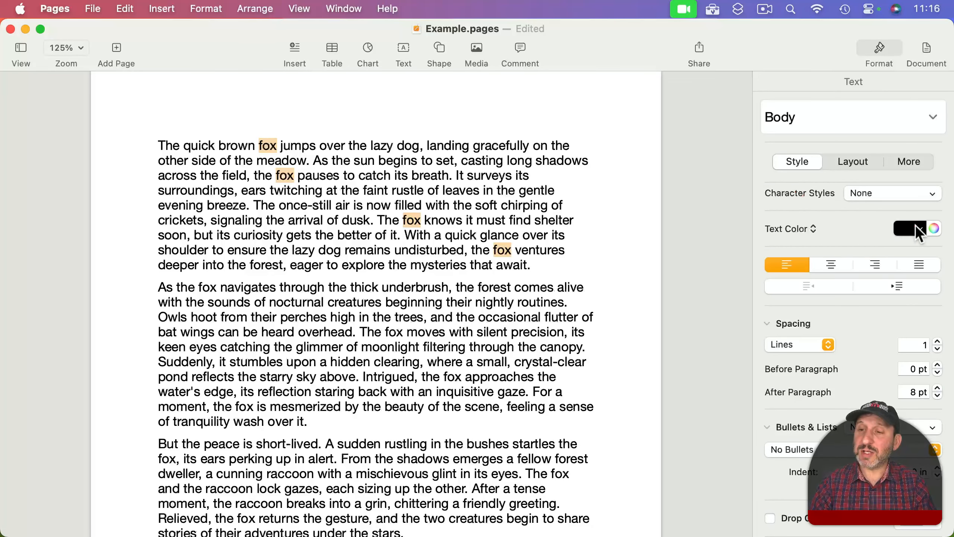
click(915, 225)
click(786, 290)
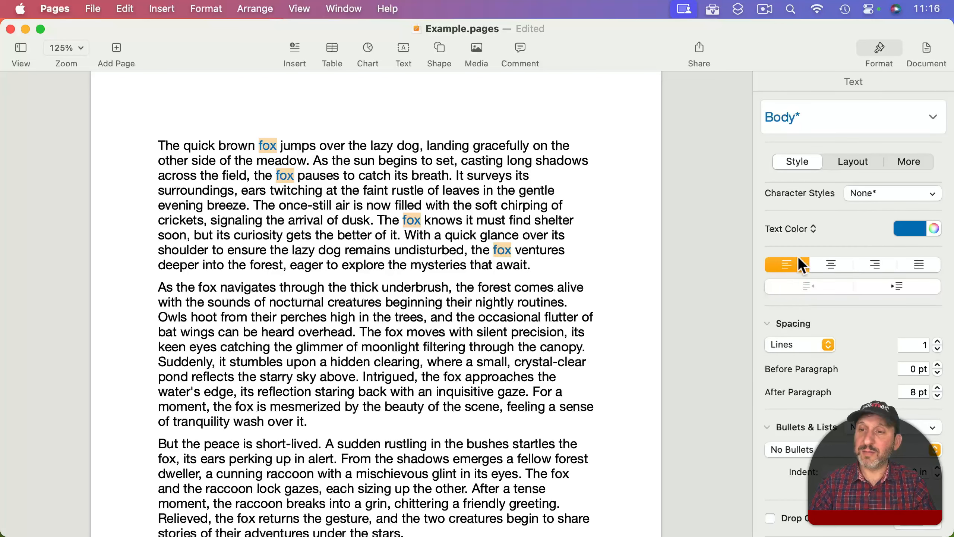
Create a character style named Test from the formatting of the selected "fox" words
click(886, 194)
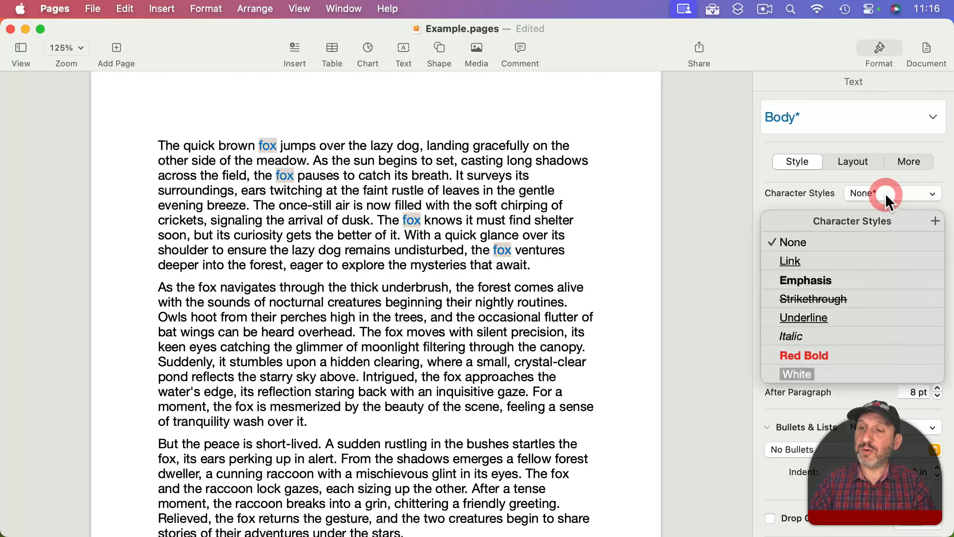
click(936, 221)
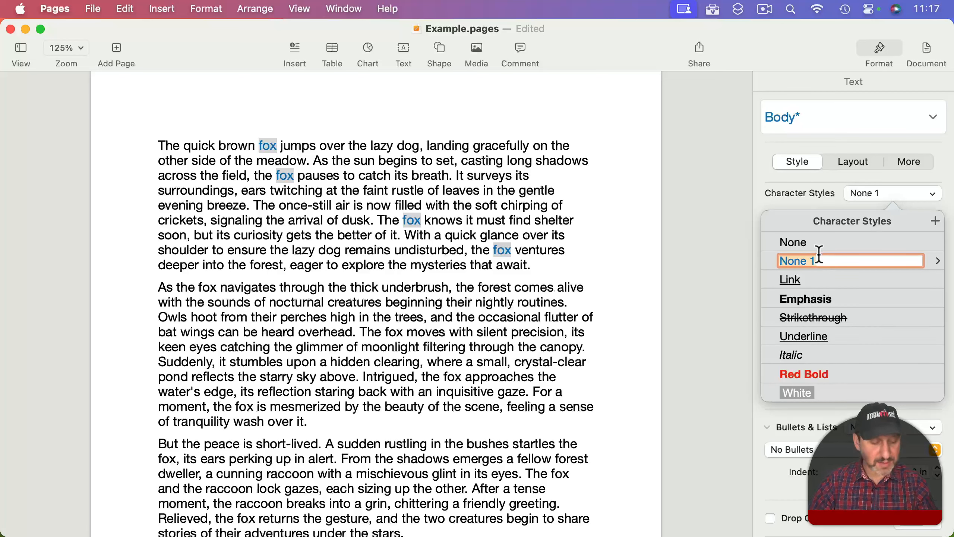
text(Test)
key(Return)
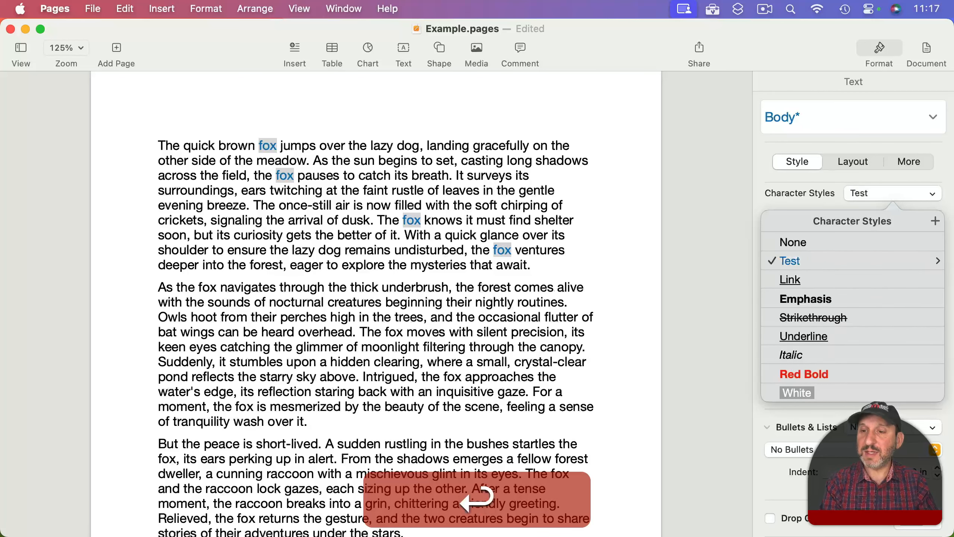
Color only the first "fox" green and update the Test character style with that change
click(262, 145)
double_click(264, 146)
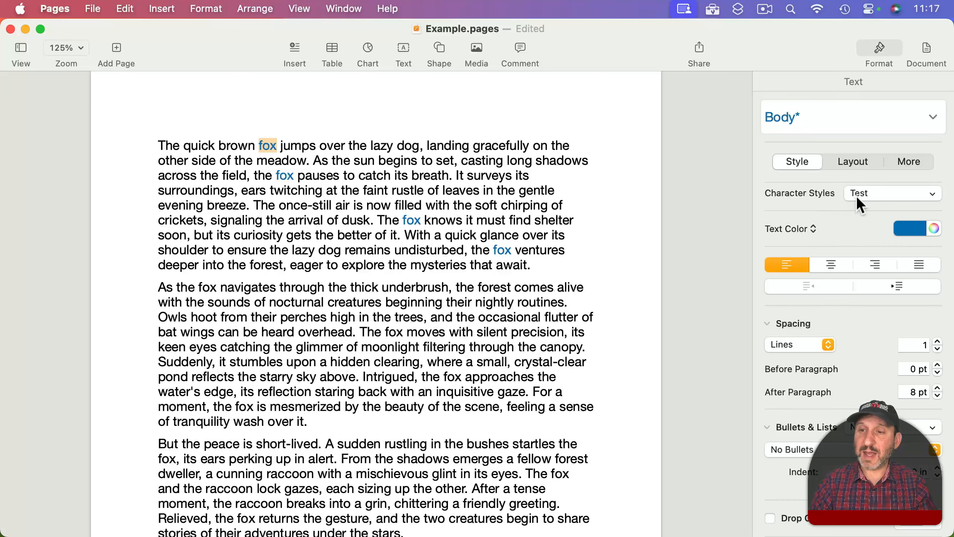
click(908, 228)
click(839, 277)
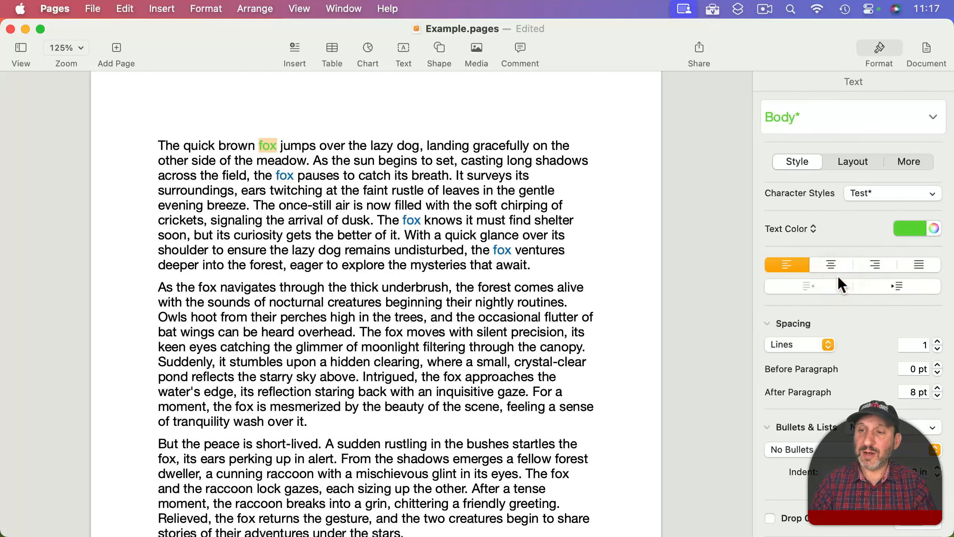
click(928, 194)
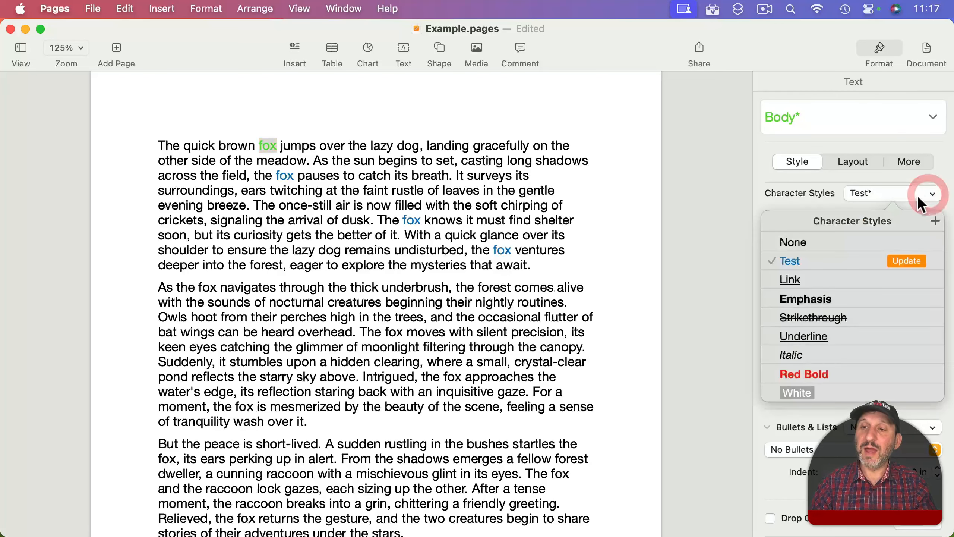
click(909, 262)
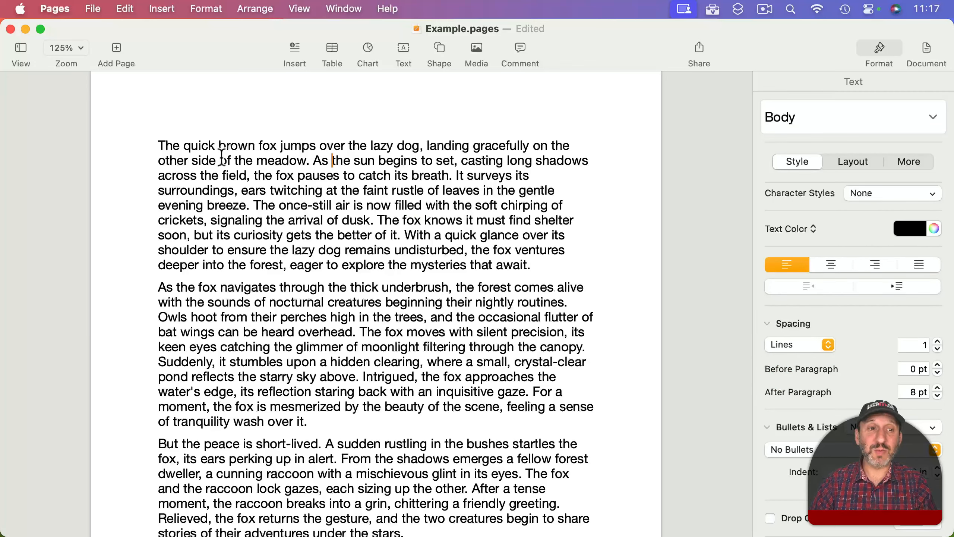
Select "brown" in the first paragraph and "peace" in the third, and set line spacing to 1.4 for both paragraphs
super+double_click(244, 145)
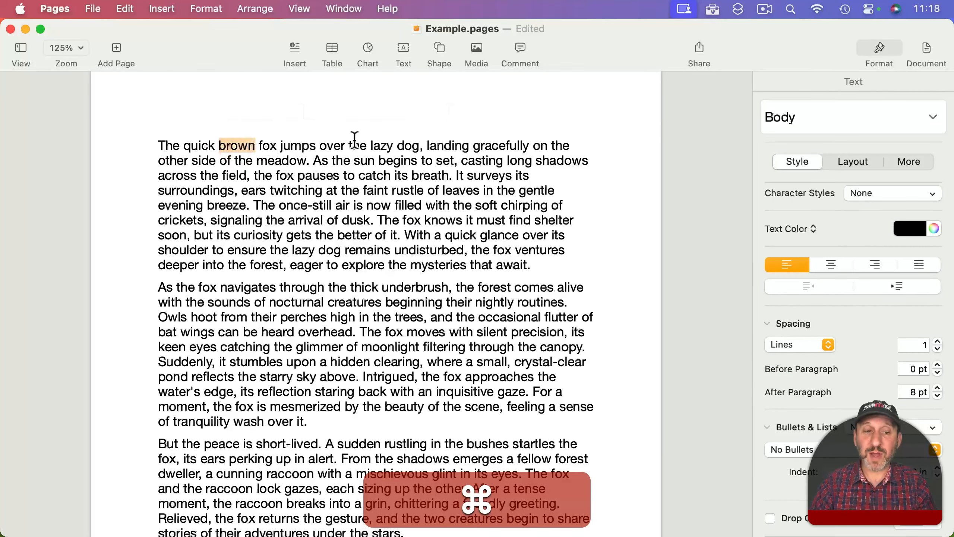
super+double_click(218, 446)
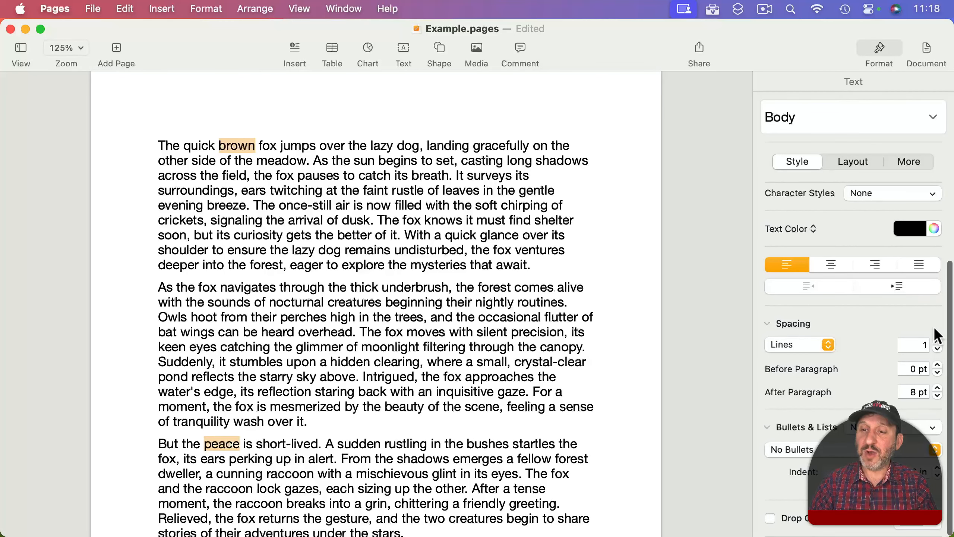
click(937, 342)
click(937, 342)
click(938, 342)
click(937, 342)
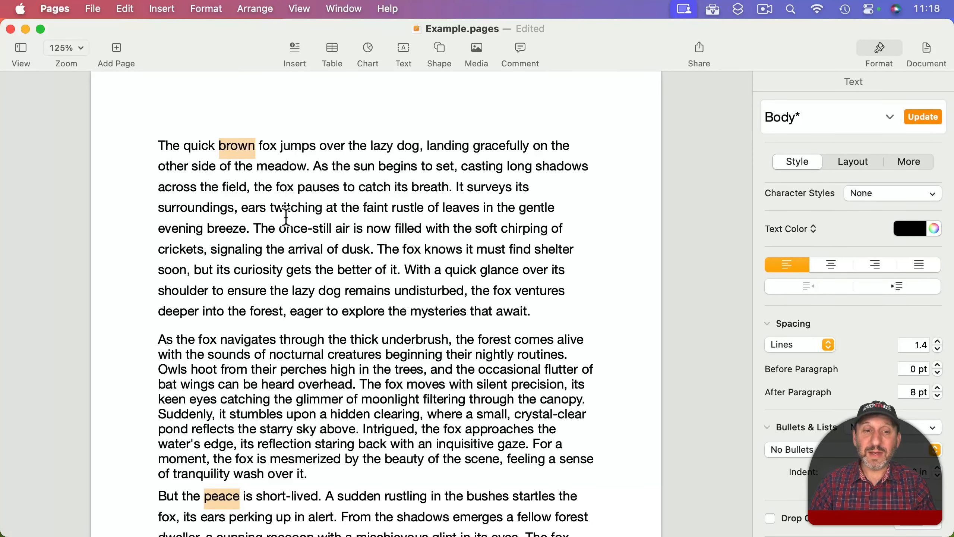
click(889, 117)
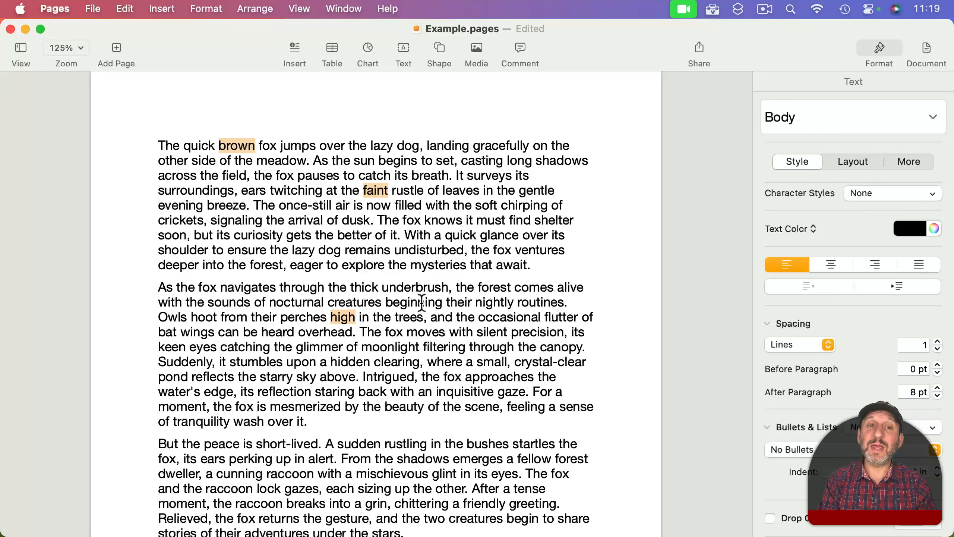
Try deleting the selected words "brown", "faint" and "high", and try replacing them with "x", undoing each change
key(BackSpace)
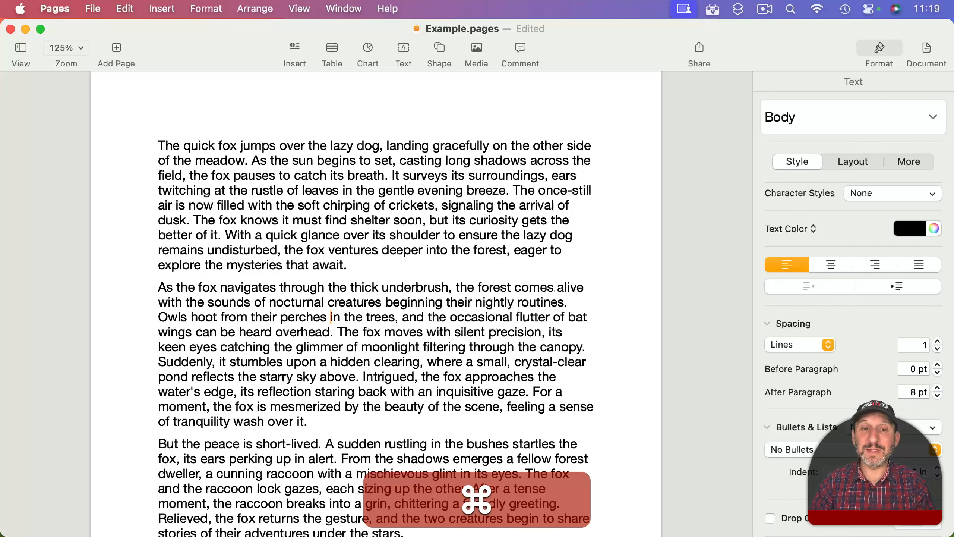
key(super+z)
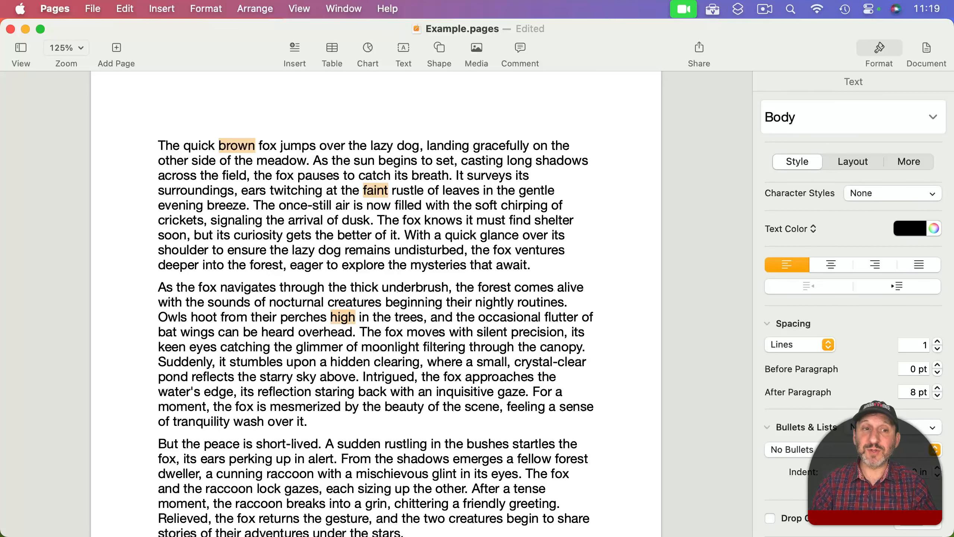
text(x)
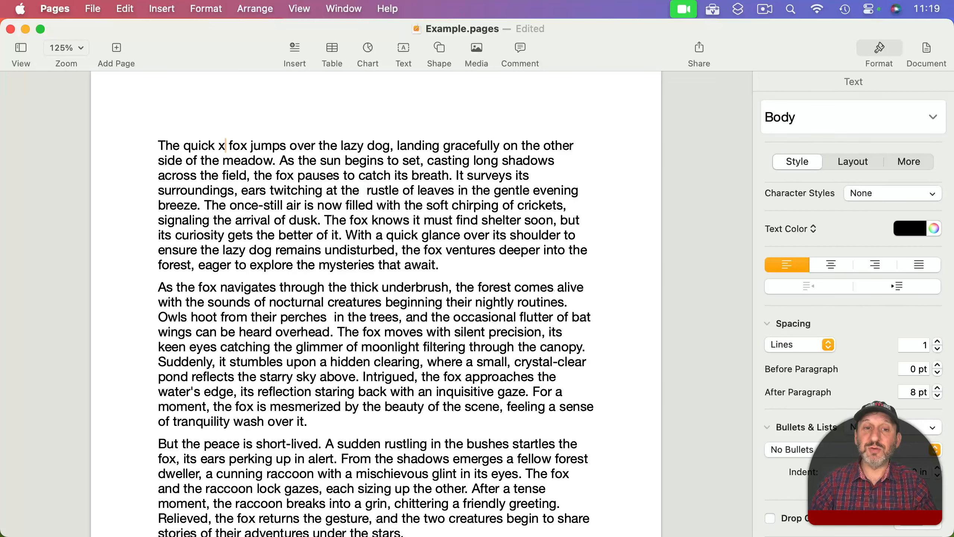
key(super+z)
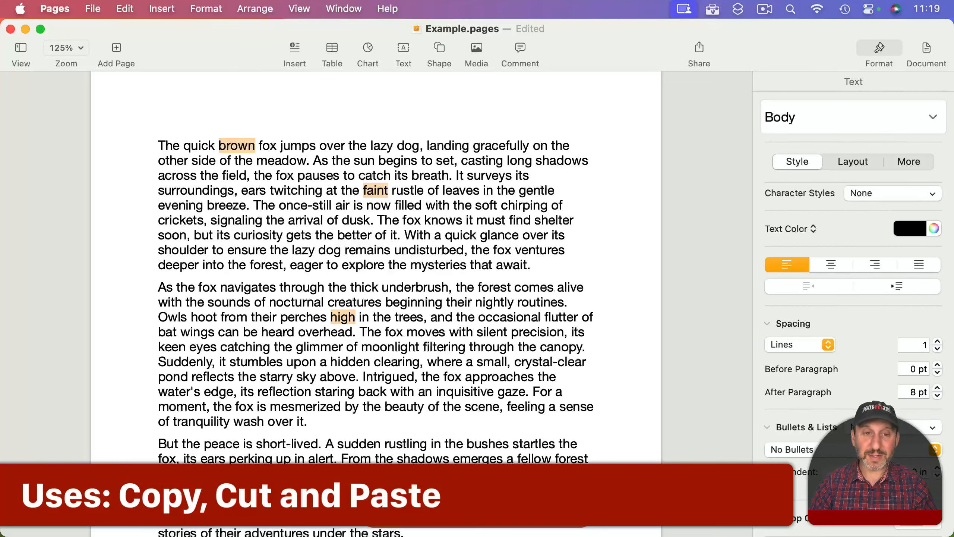
Add a new line after the third paragraph and insert the words "brown", "faint" and "high" there
scroll(444, 346, down, 5)
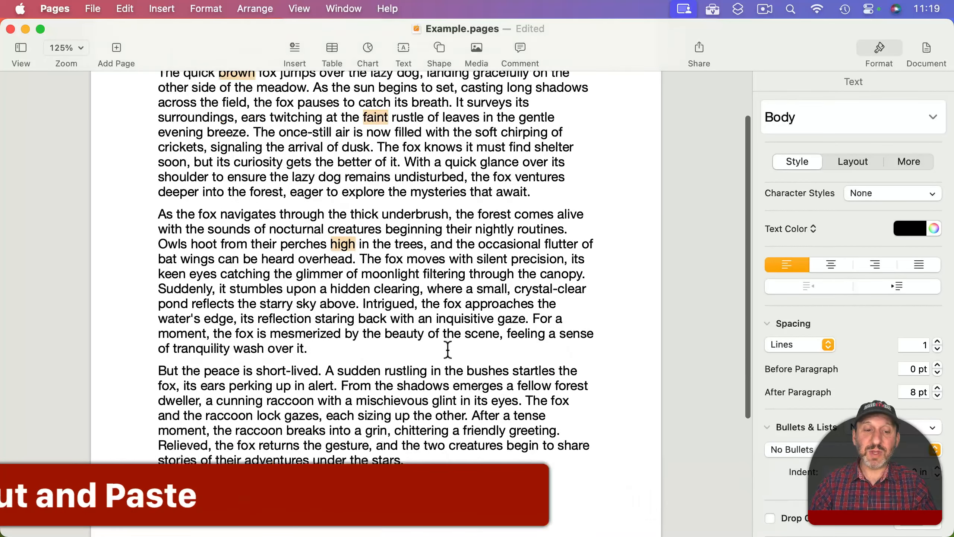
click(398, 414)
key(super+Return)
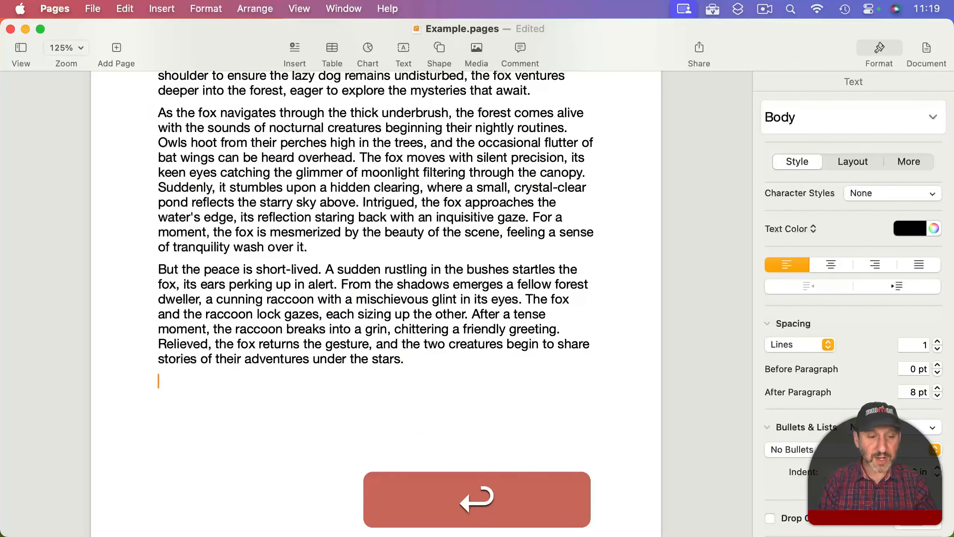
text(brown faint high)
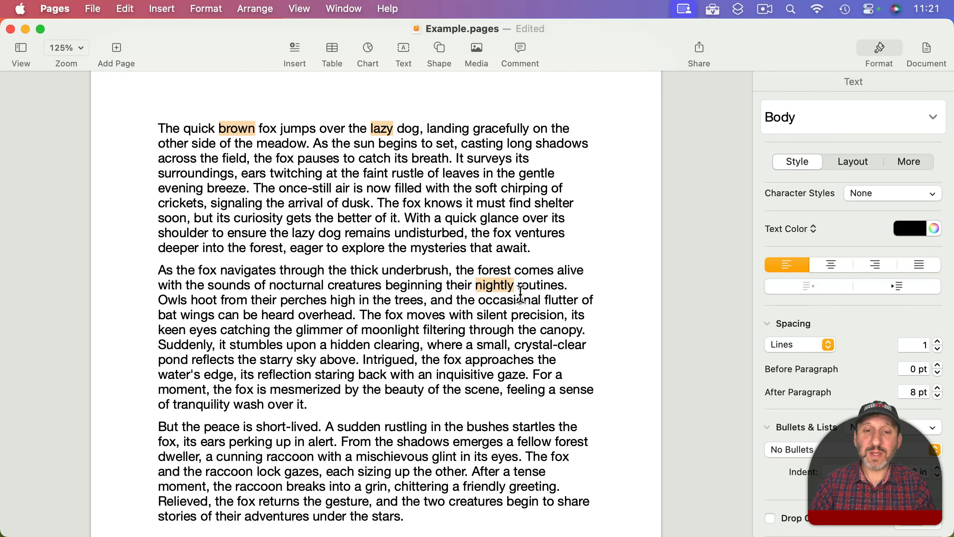
Move the selected "brown", "lazy" and "nightly" to the document's end, undo the move, and try copying the newly selected words there instead
drag(495, 285, 239, 355)
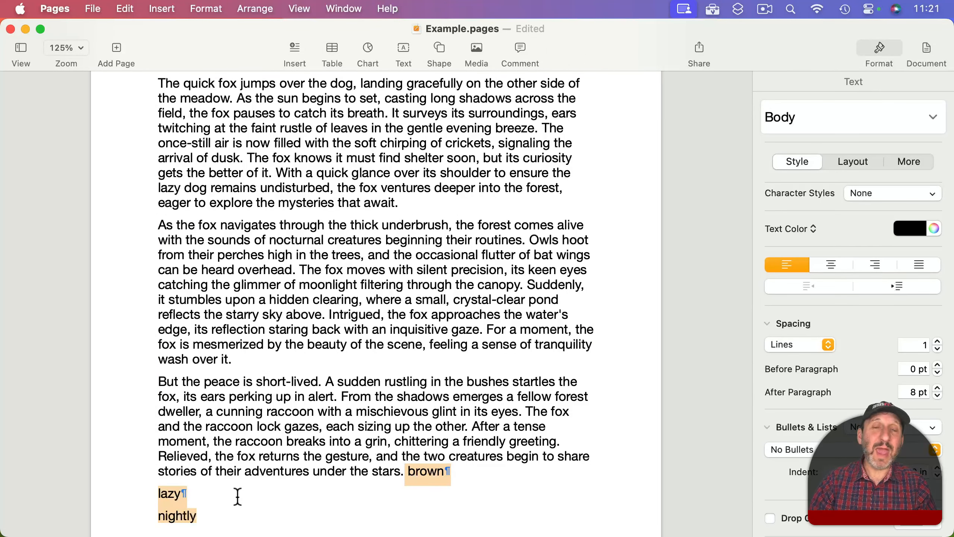
key(super+z)
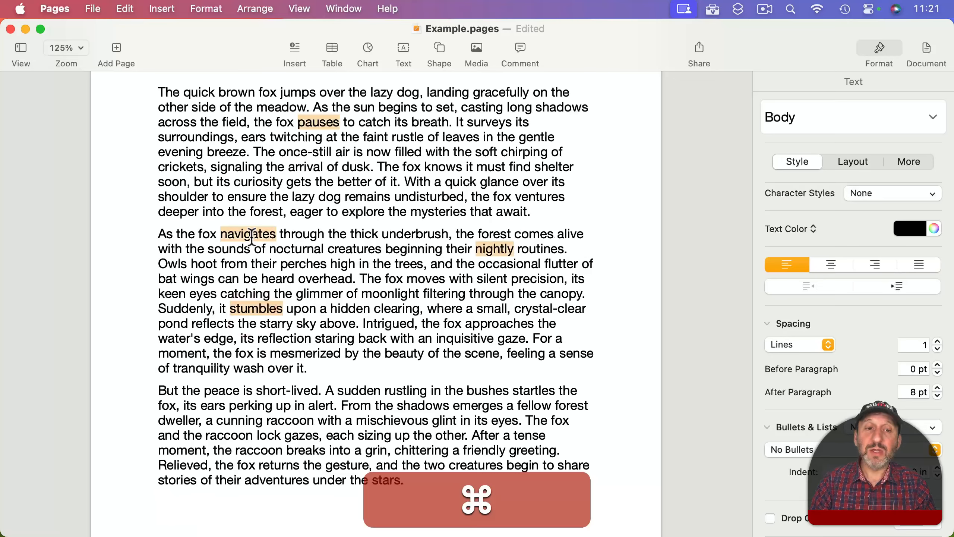
drag(371, 338, 440, 485)
key(alt)
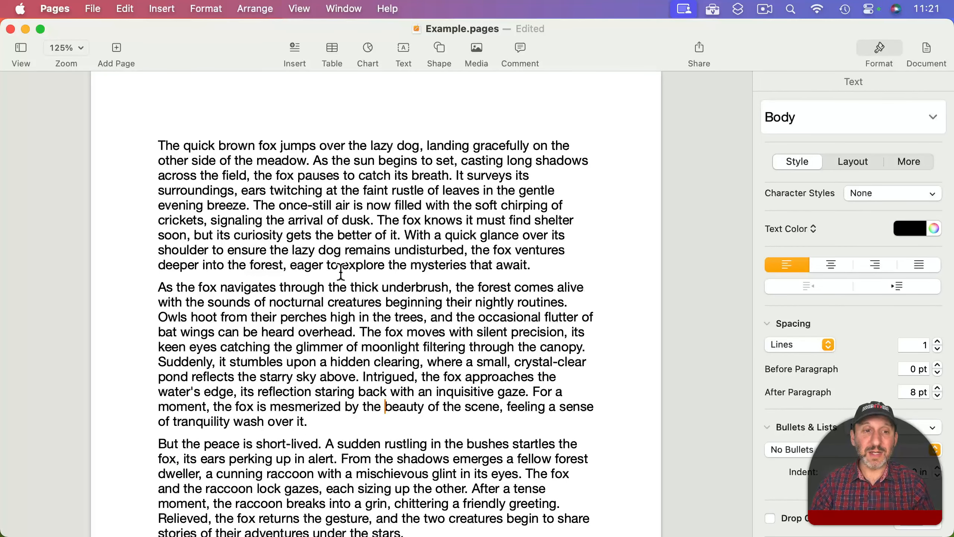
Copy "quick" from the first line, paste it over the jointly selected "jumps", "filled" and "creatures", and undo the paste
double_click(212, 143)
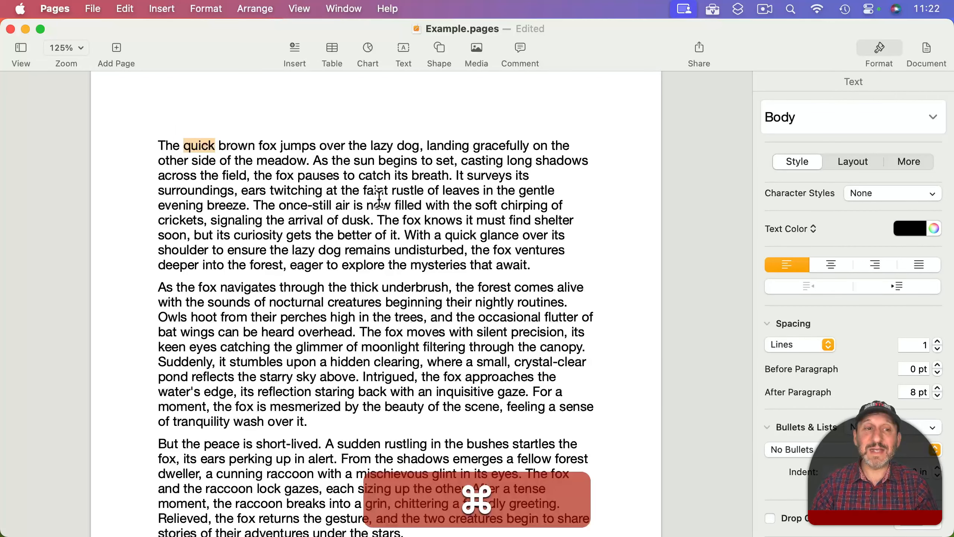
key(super+c)
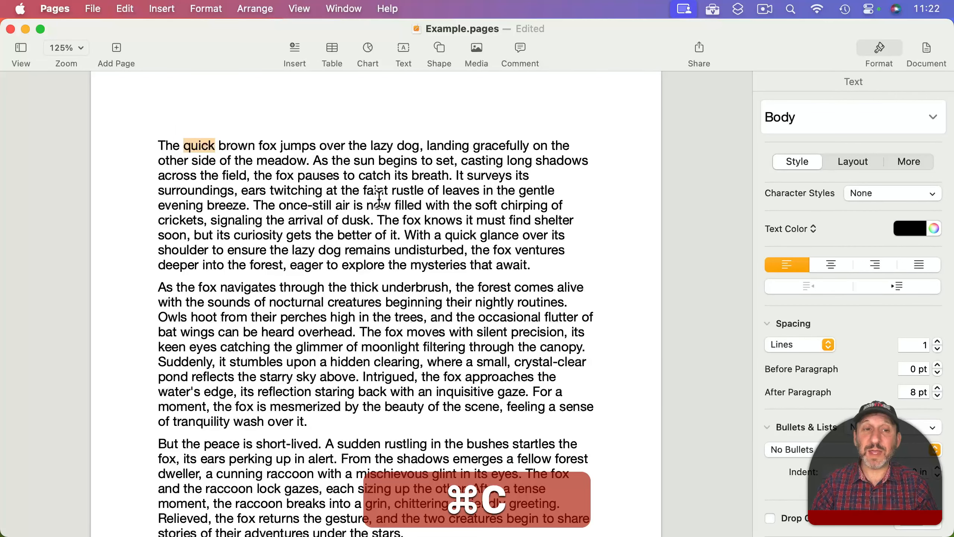
double_click(298, 146)
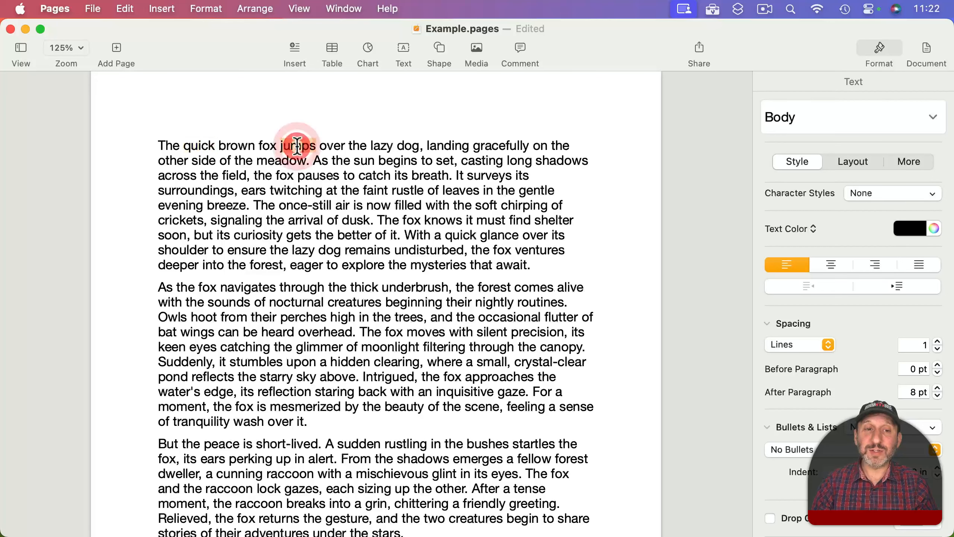
super+double_click(408, 206)
super+double_click(354, 302)
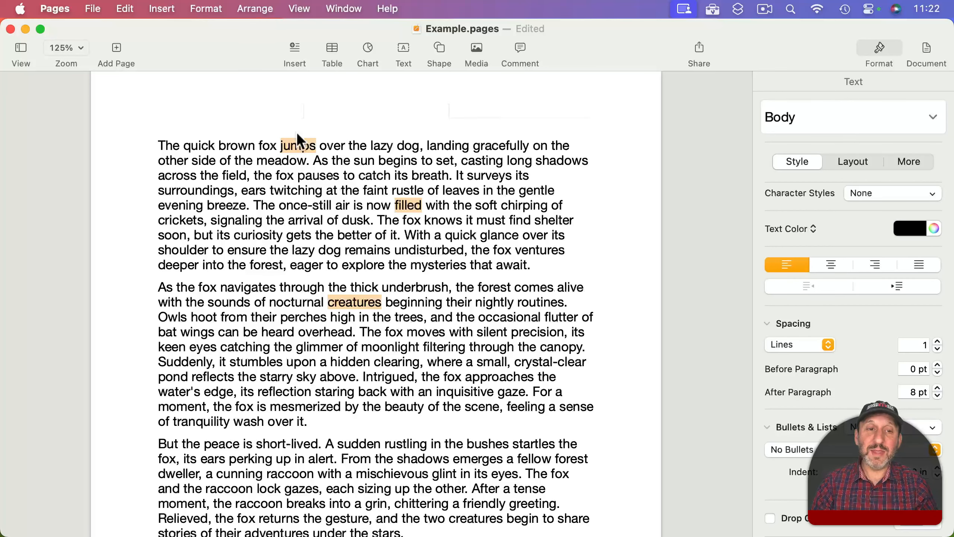
key(super+v)
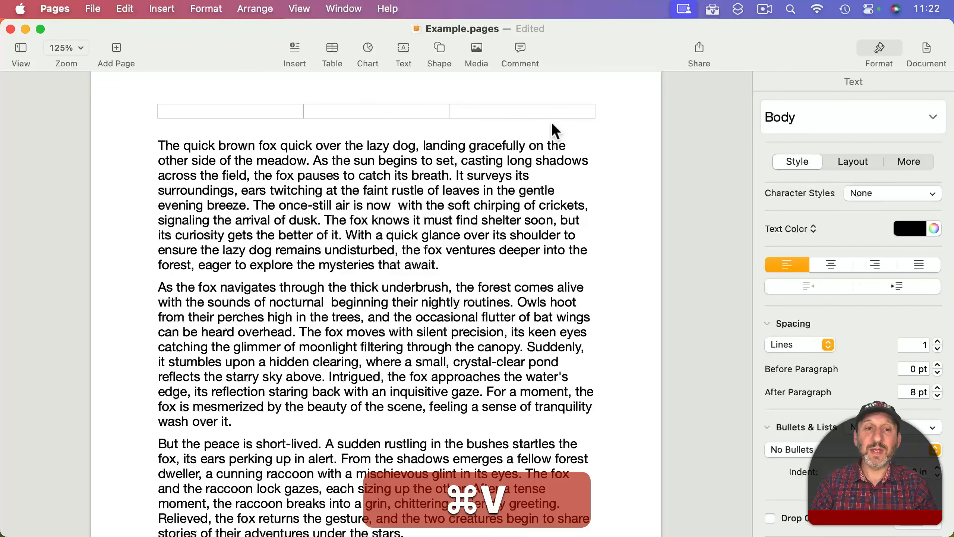
key(super+z)
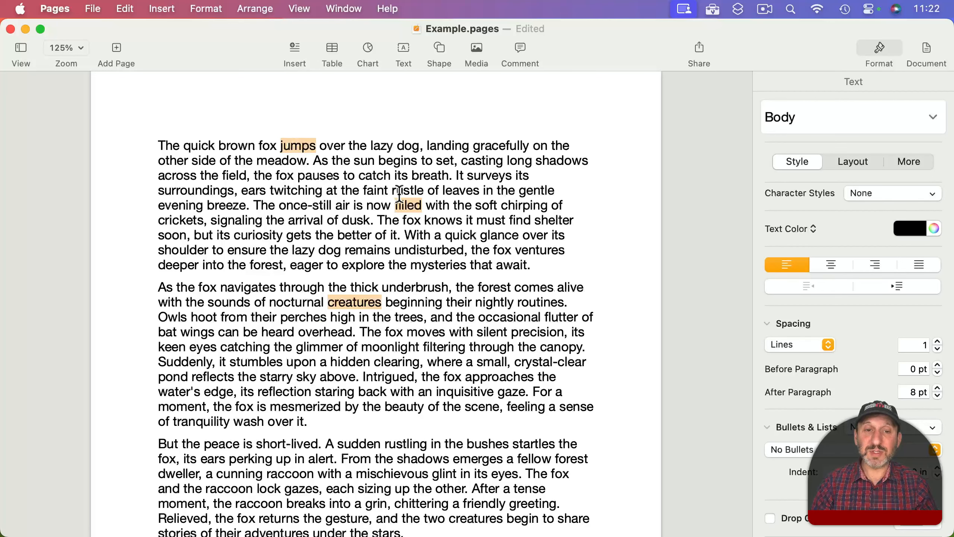
Copy the jointly selected "jumps", "filled" and "creatures" and paste them over the noncontiguous words "signaling", "quick" and "eager" in the first paragraph
key(super+c)
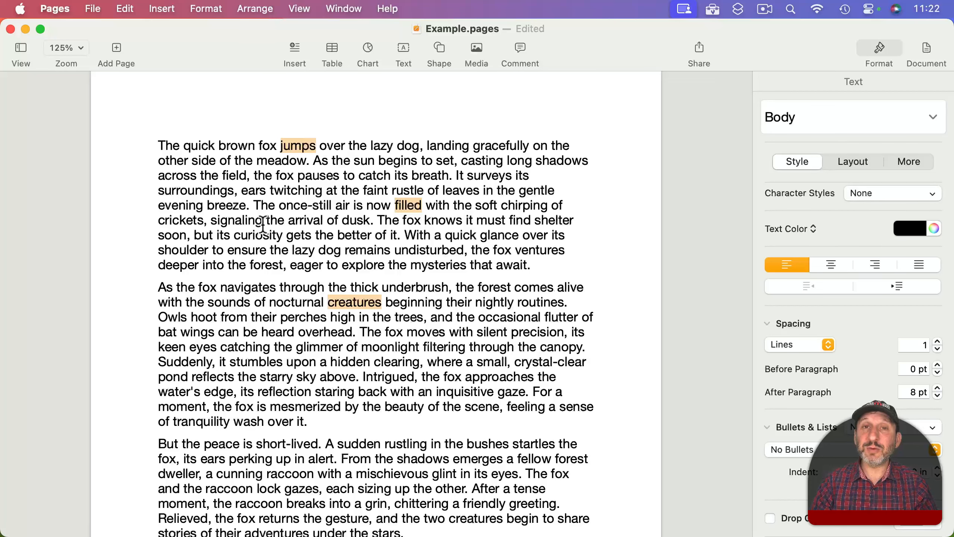
double_click(236, 220)
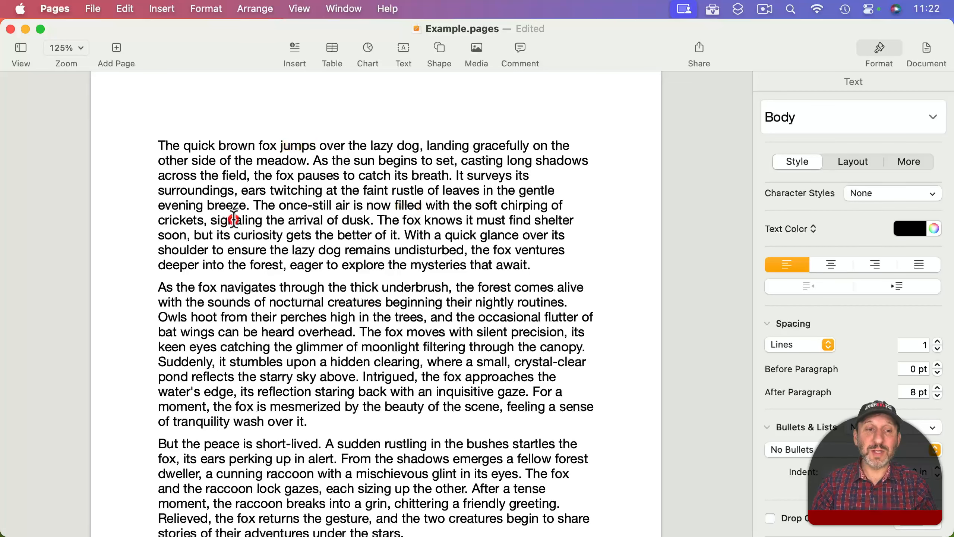
super+double_click(462, 236)
super+double_click(306, 266)
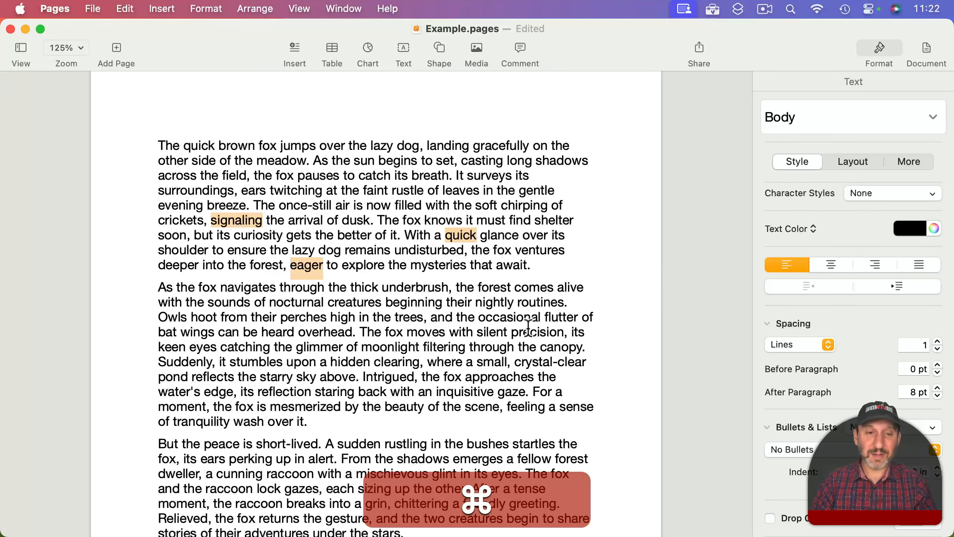
key(super+v)
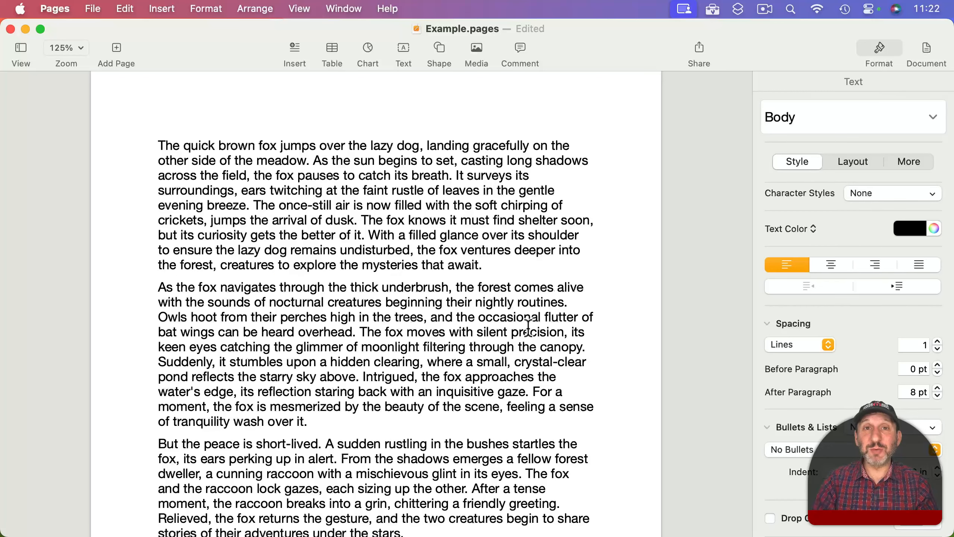
Copy "fox" and "catch" from the third line and try pasting them over the three jointly selected words "curiosity", "better" and "it"
double_click(285, 175)
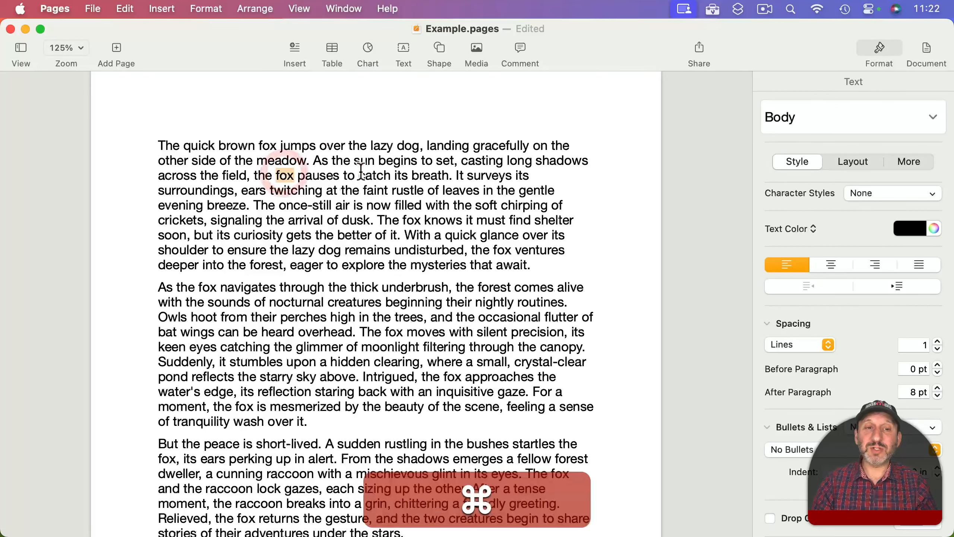
super+double_click(375, 176)
key(super+c)
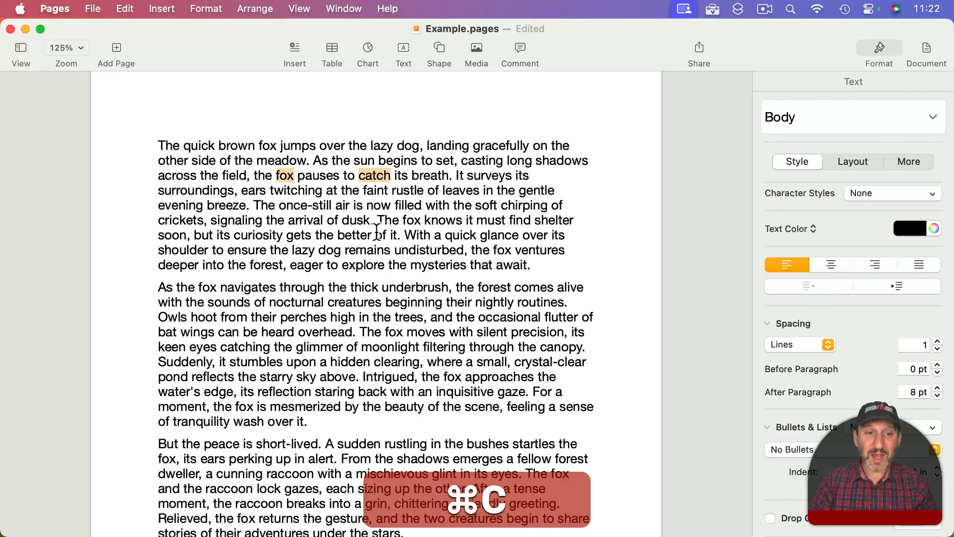
double_click(249, 236)
super+double_click(348, 235)
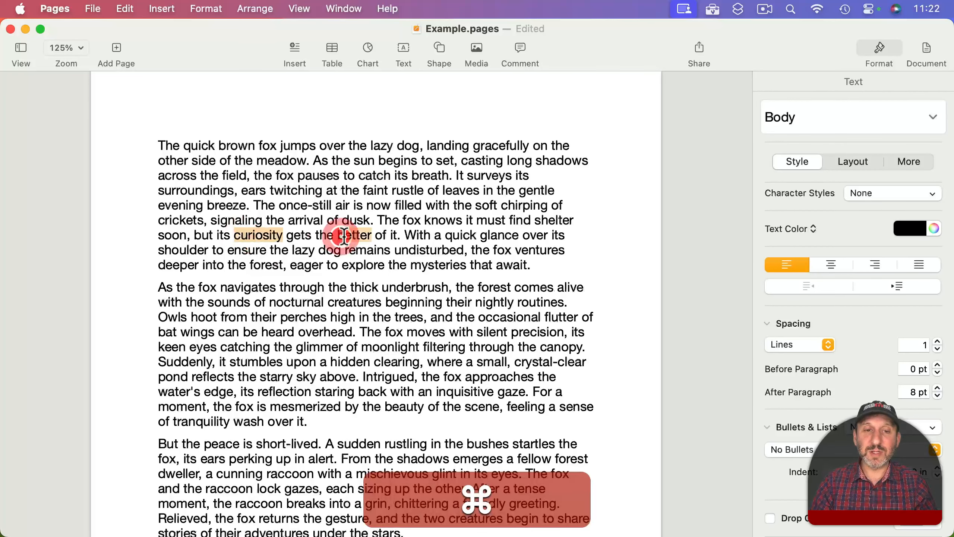
super+double_click(394, 236)
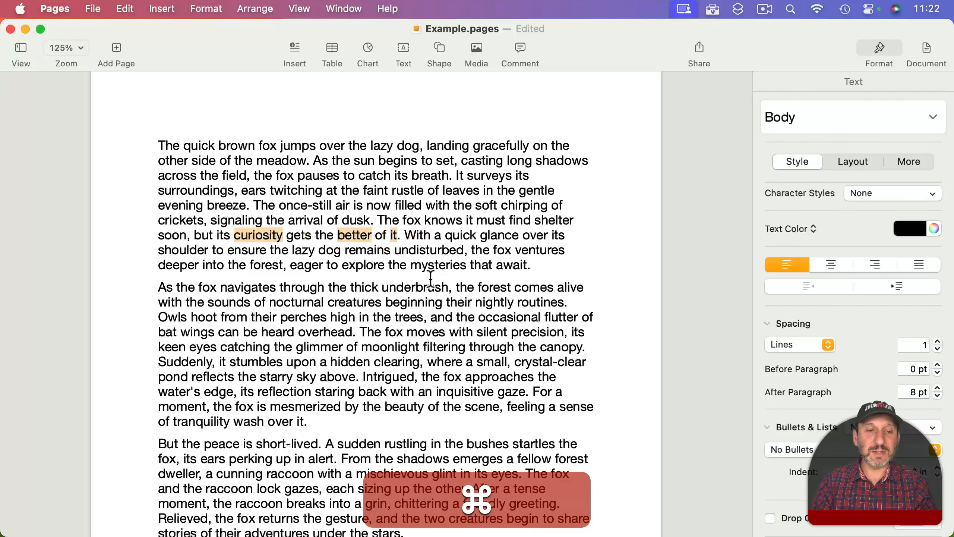
key(super+v)
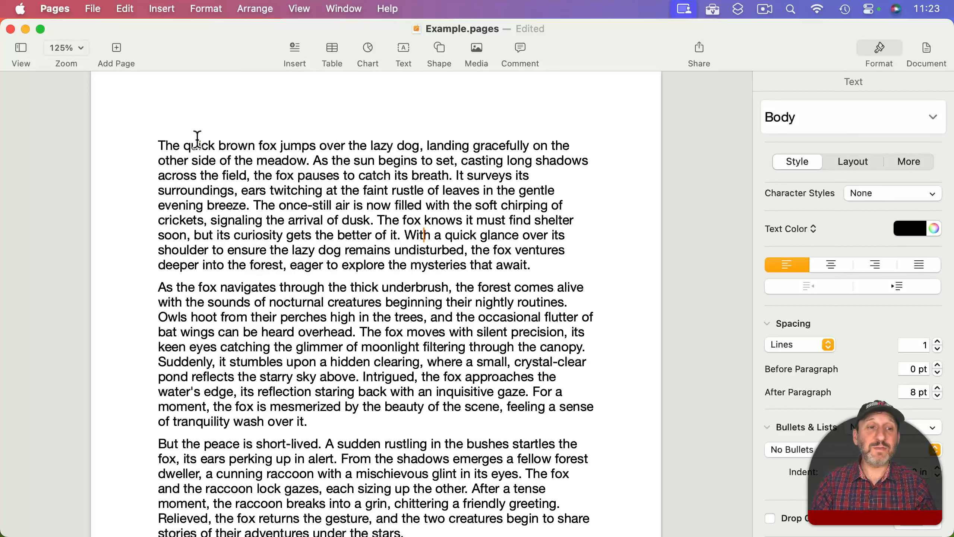
Copy "quick", "brown", "fox" and "jumps" as separate selections and try pasting them over the jointly selected "eager", "mysteries" and "await"
double_click(199, 145)
super+double_click(237, 145)
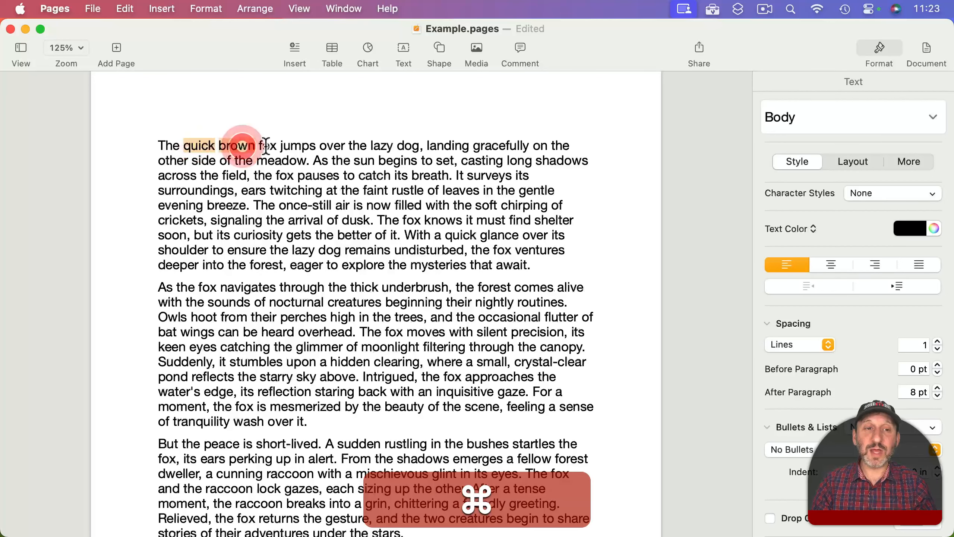
super+double_click(268, 145)
super+double_click(296, 145)
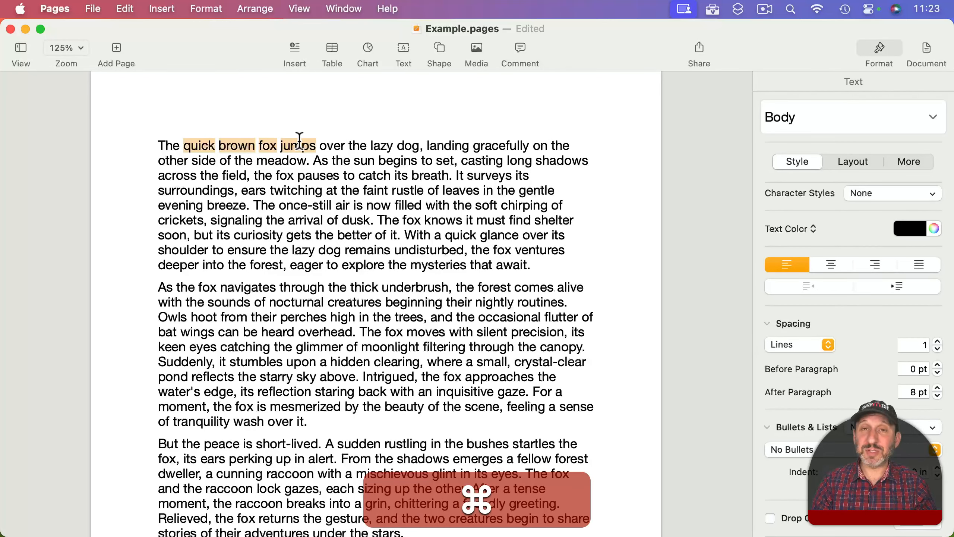
key(super+c)
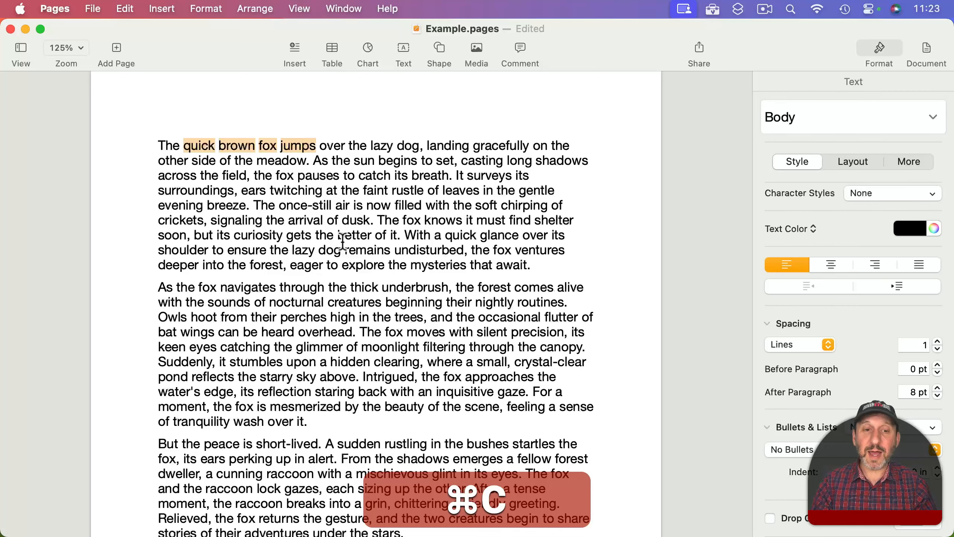
click(305, 265)
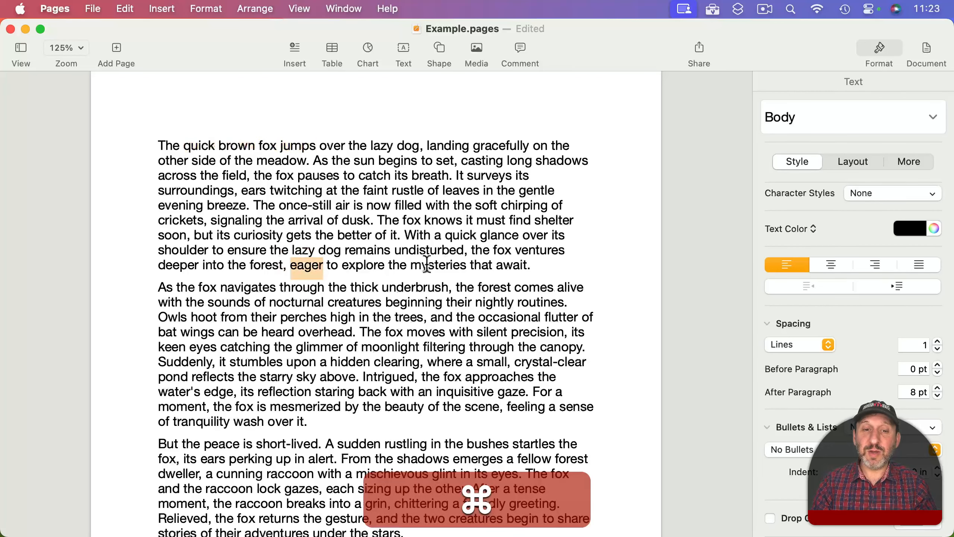
super+double_click(438, 265)
super+double_click(511, 265)
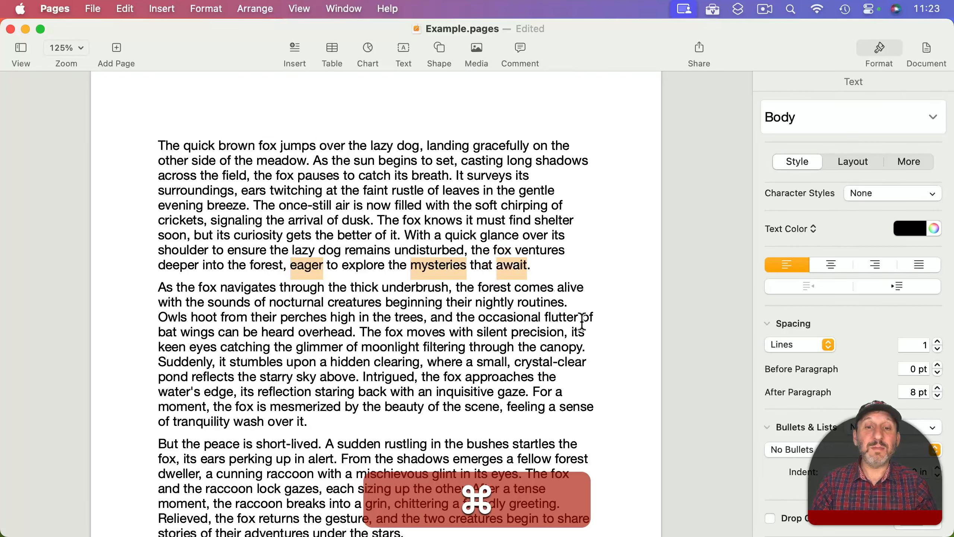
key(super+v)
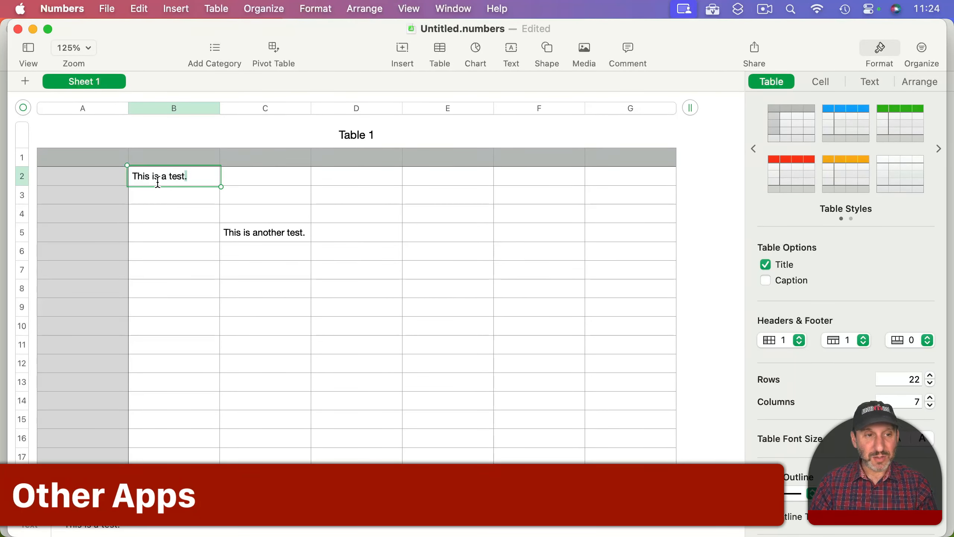
In Numbers, select "This" and "test" together inside cell B2 and try extending the selection to the text in cell C5
double_click(141, 177)
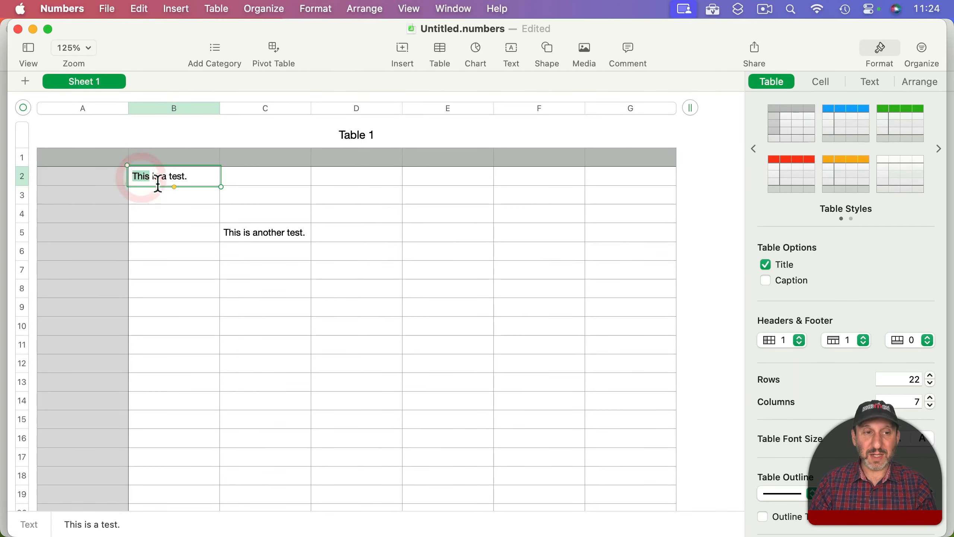
super+double_click(176, 176)
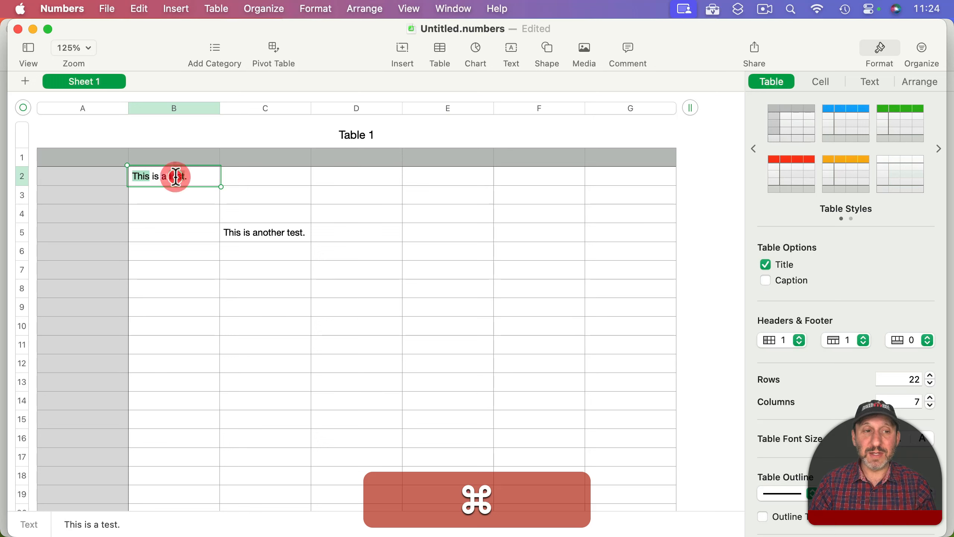
super+double_click(266, 231)
click(252, 230)
click(165, 172)
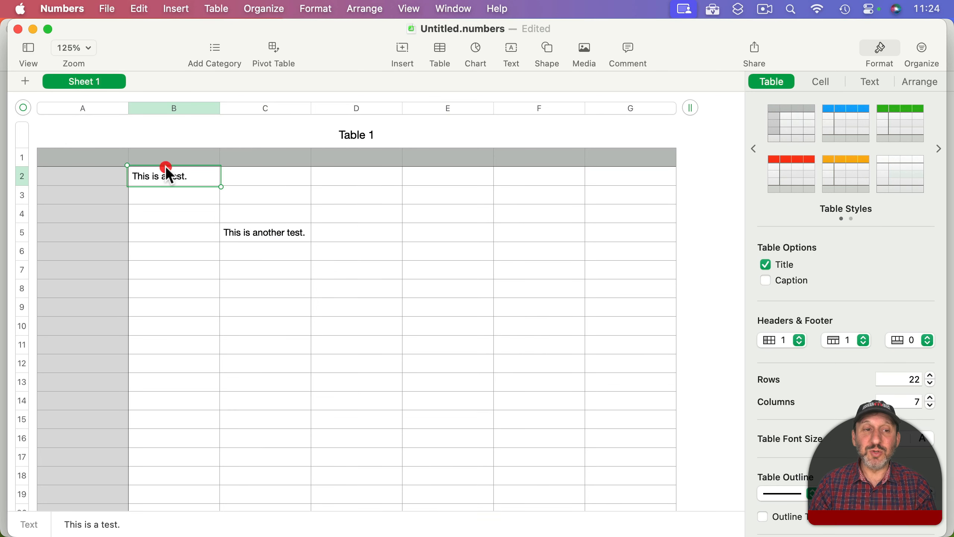
Select cells C5 and B2 together, and try adding cell C5 to a selection of only the word "This" in B2
click(242, 231)
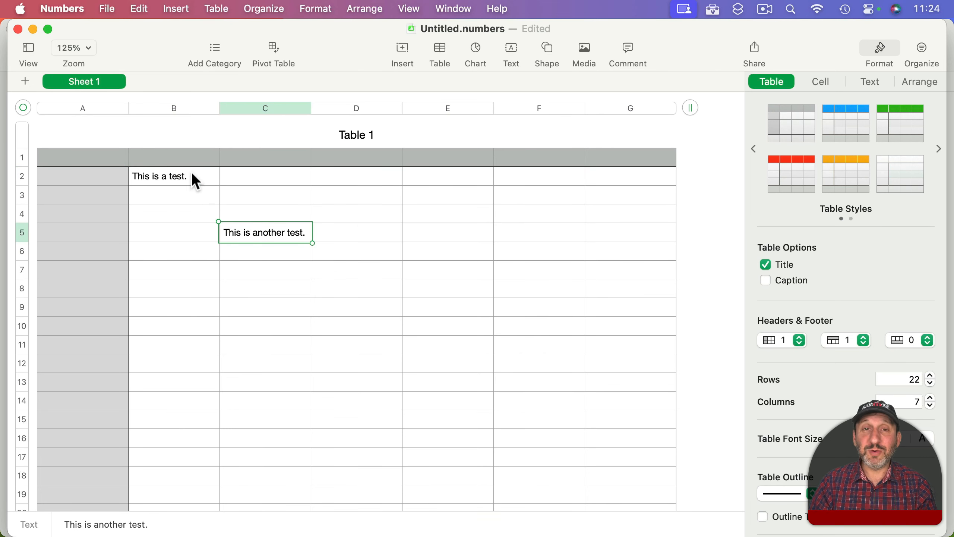
super+click(175, 174)
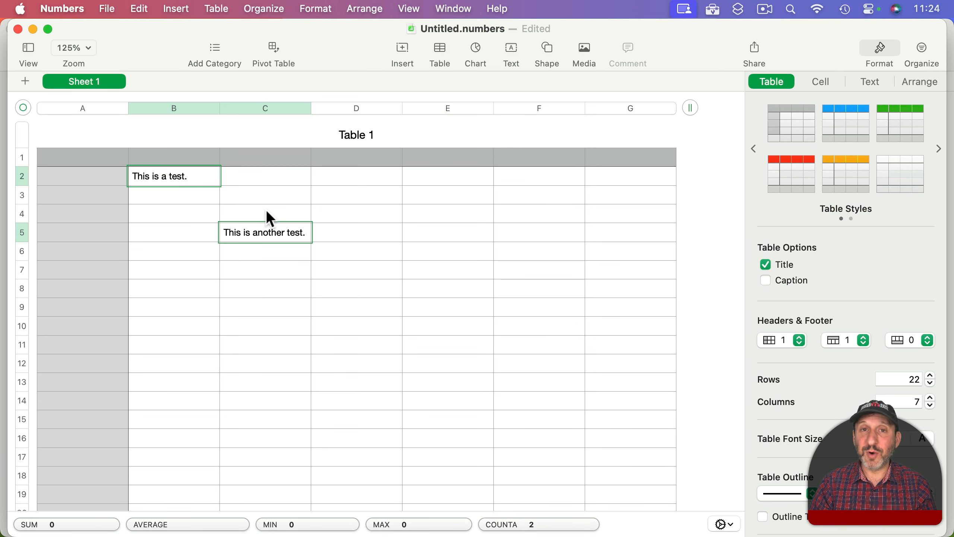
click(149, 179)
double_click(142, 177)
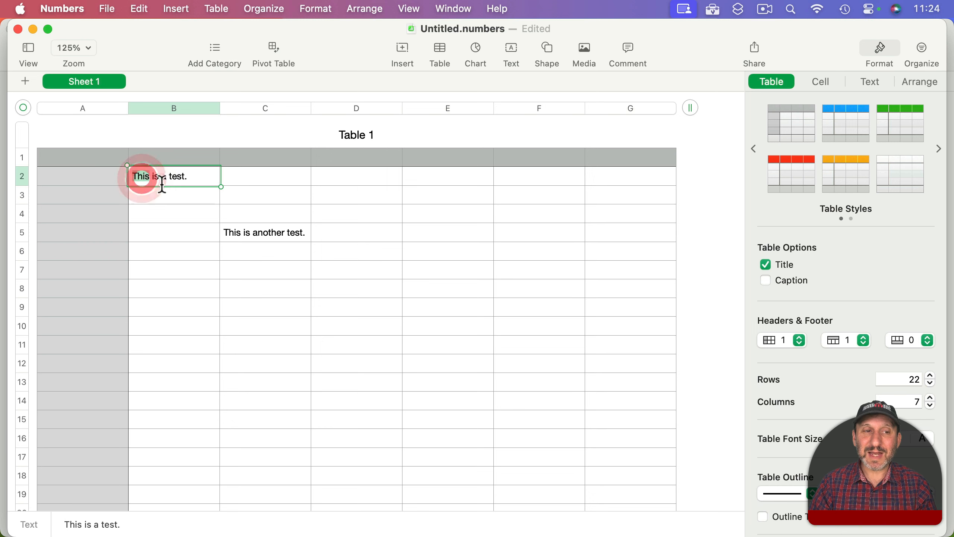
super+click(264, 232)
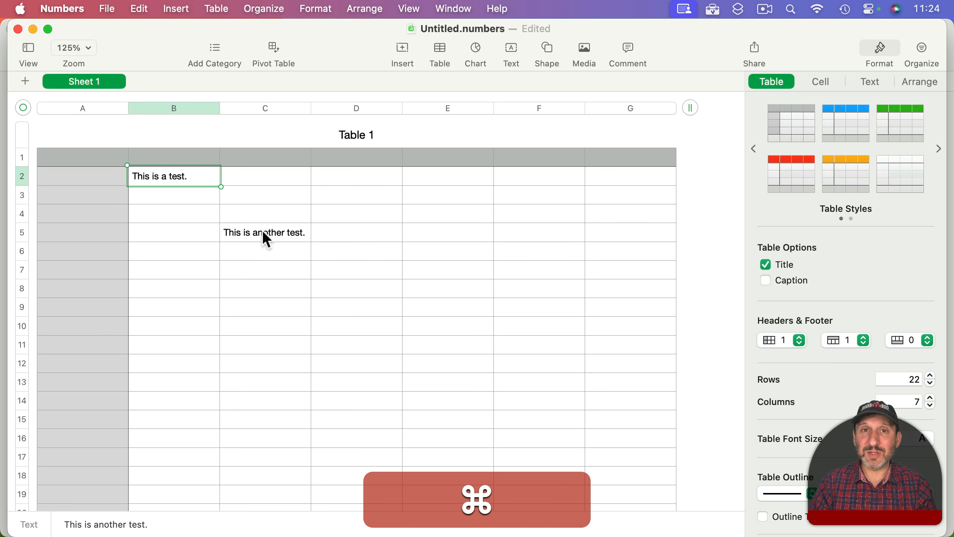
click(510, 48)
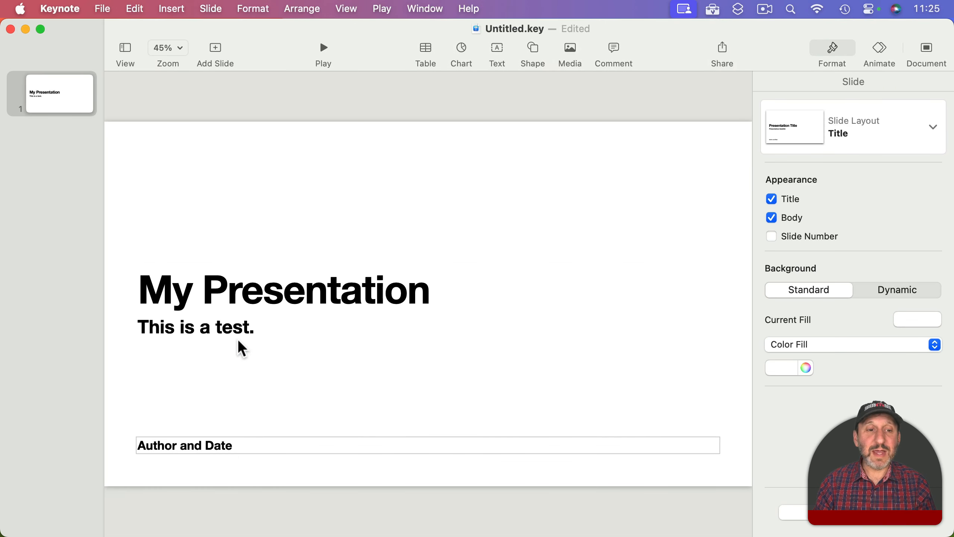
In Keynote, select "test" and "This" together in the subtitle and try adding text from the "My Presentation" title to the selection
click(220, 330)
double_click(218, 328)
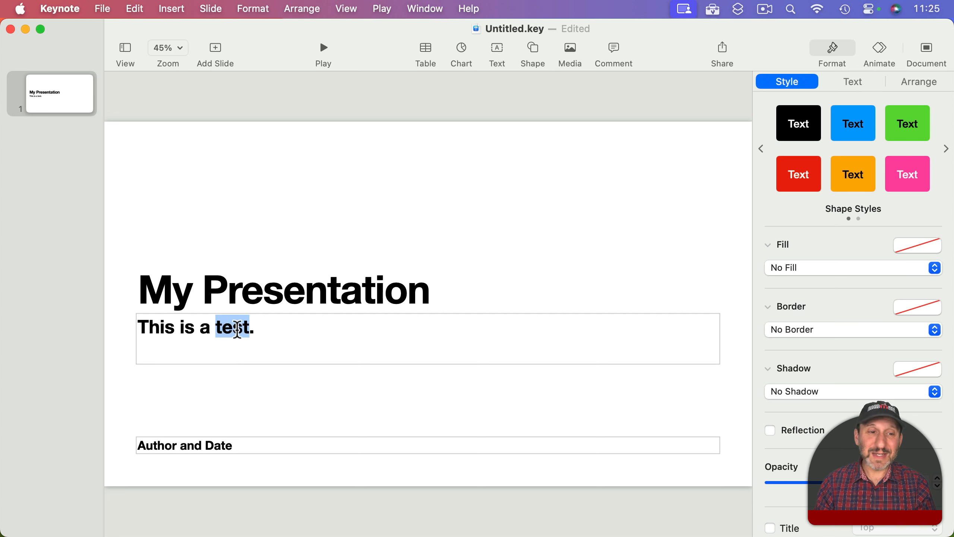
super+double_click(153, 328)
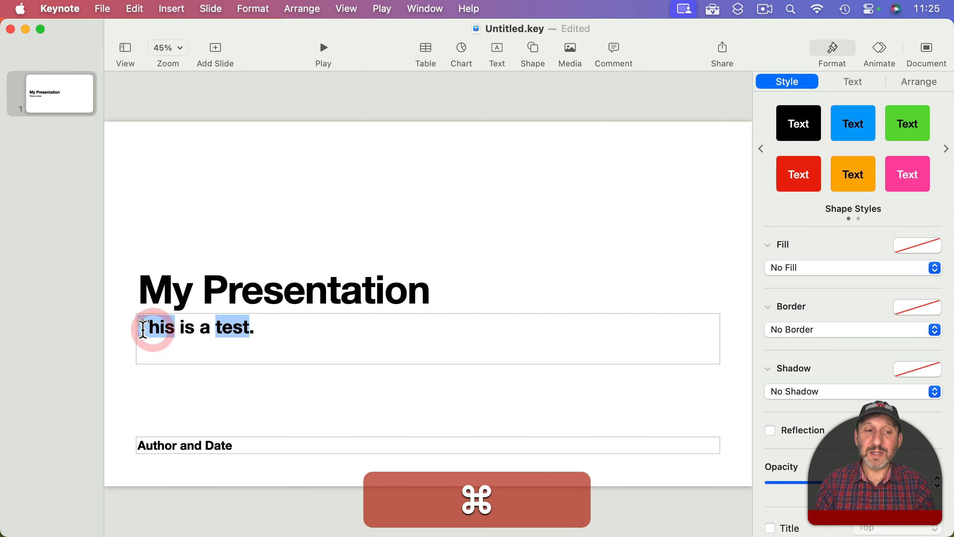
super+click(287, 296)
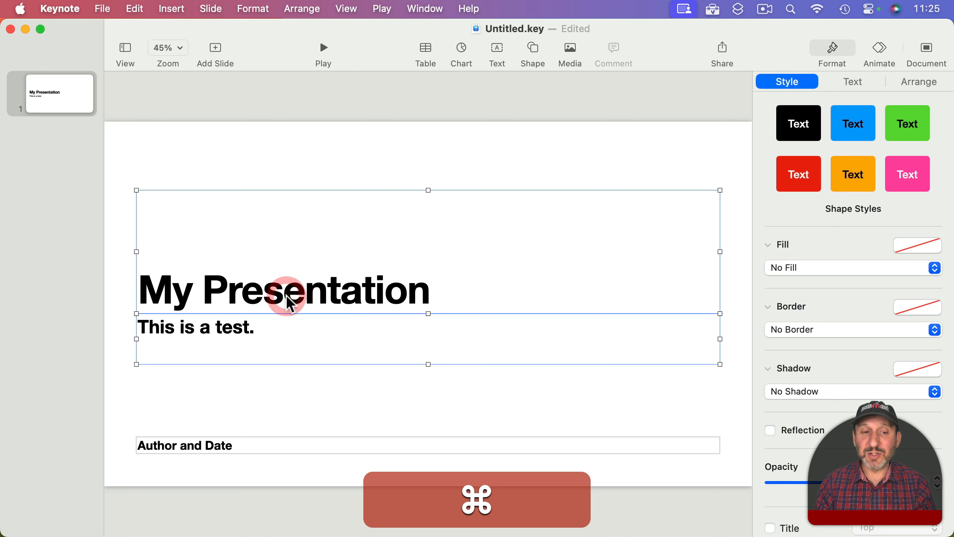
click(273, 181)
click(257, 273)
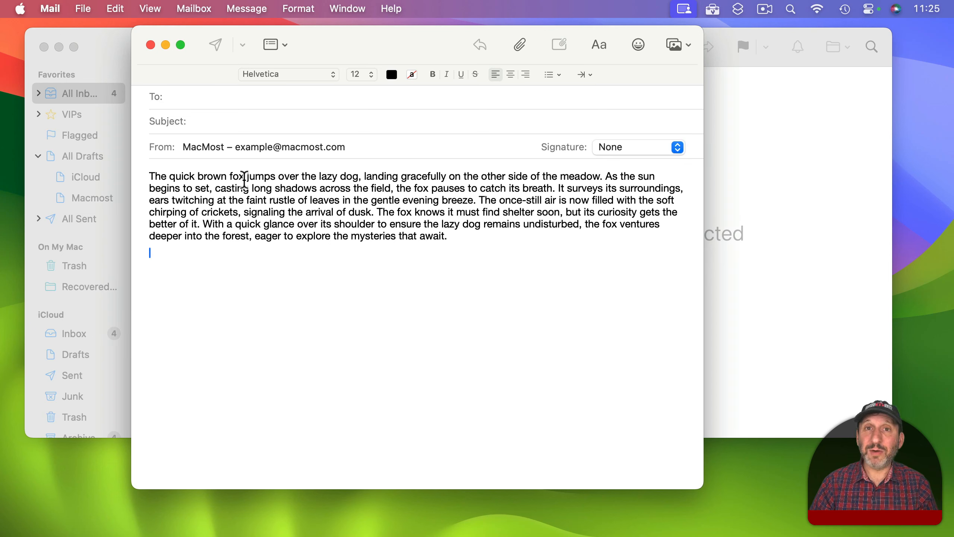
In Mail, select "jumps" in the message body and try adding other separate passages of the paragraph to the selection
double_click(256, 177)
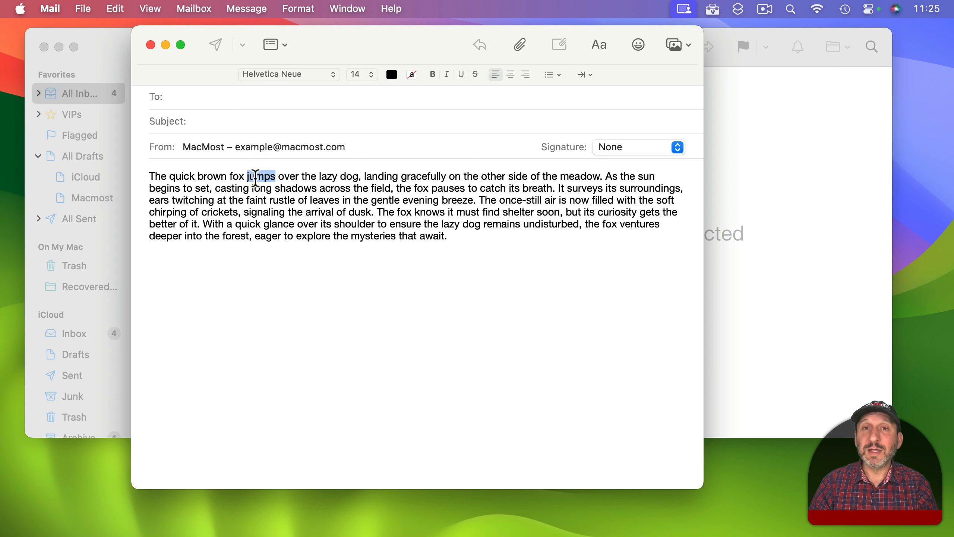
drag(419, 177, 528, 173)
drag(273, 212, 359, 205)
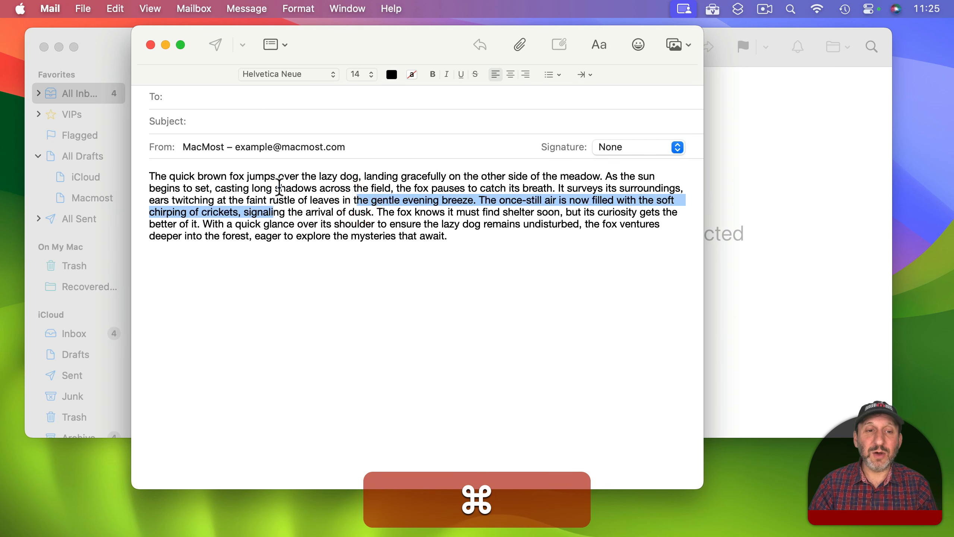
drag(274, 188, 334, 188)
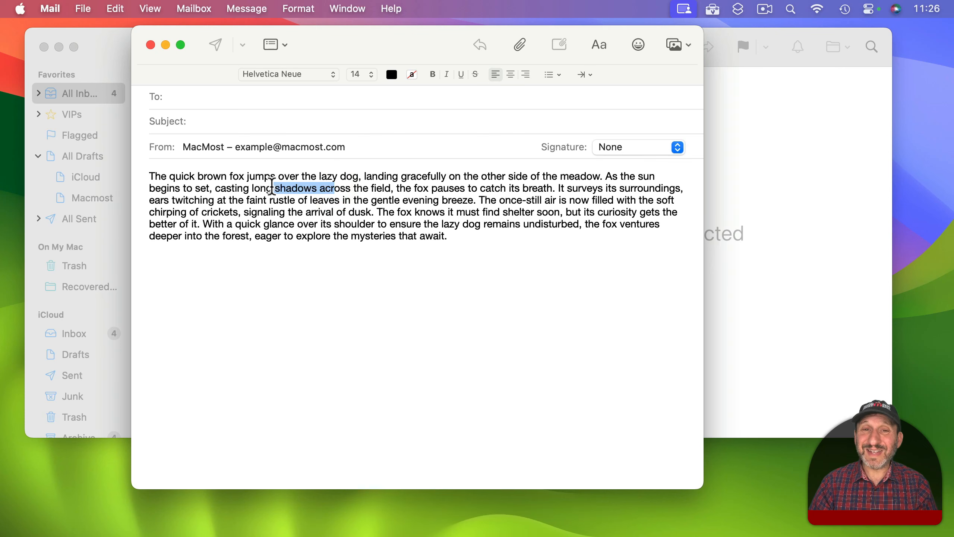